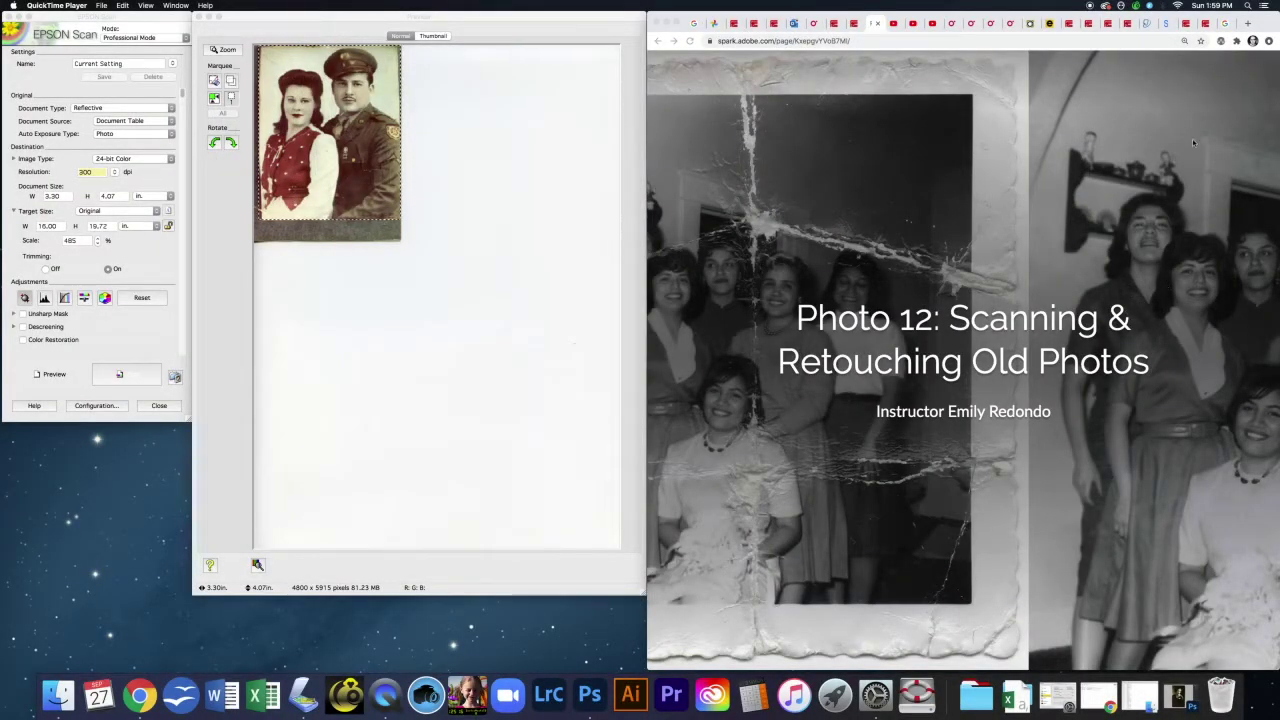
# Bring the tutorial page forward and scroll down to its Scanning Photos section
pyautogui.click(1271, 78)
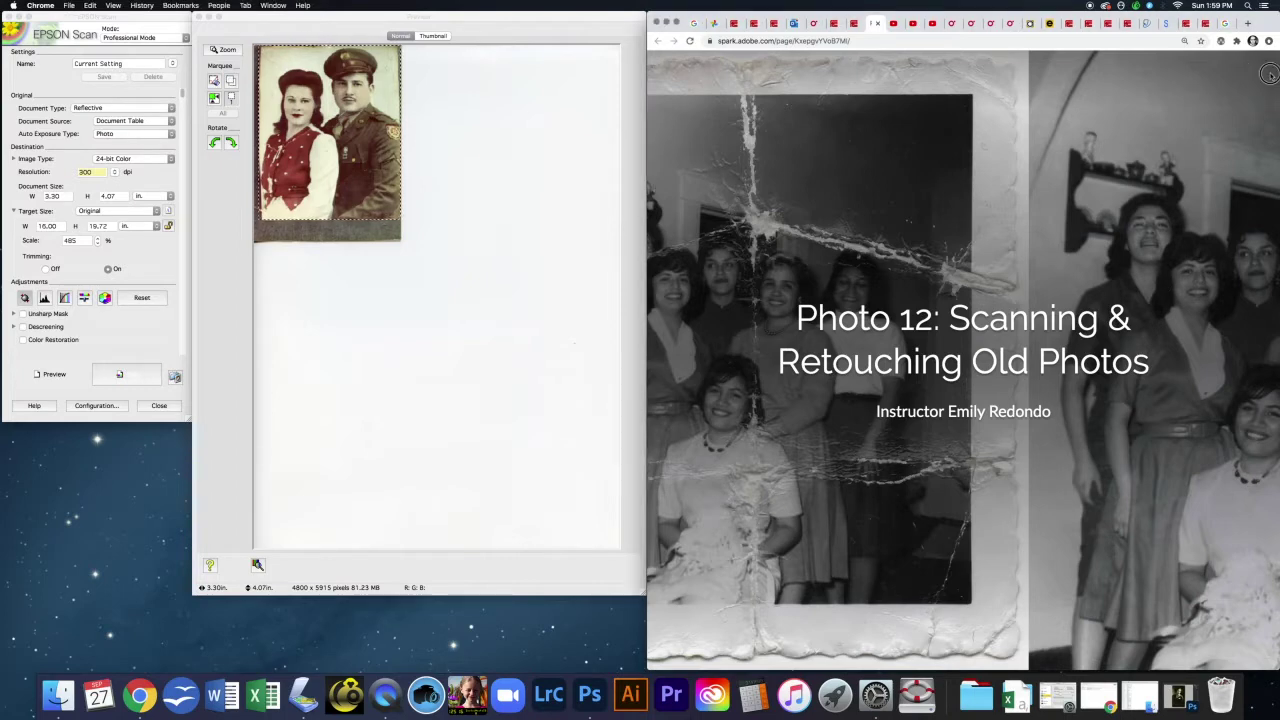
pyautogui.moveTo(1271, 72); pyautogui.dragTo(1273, 103)
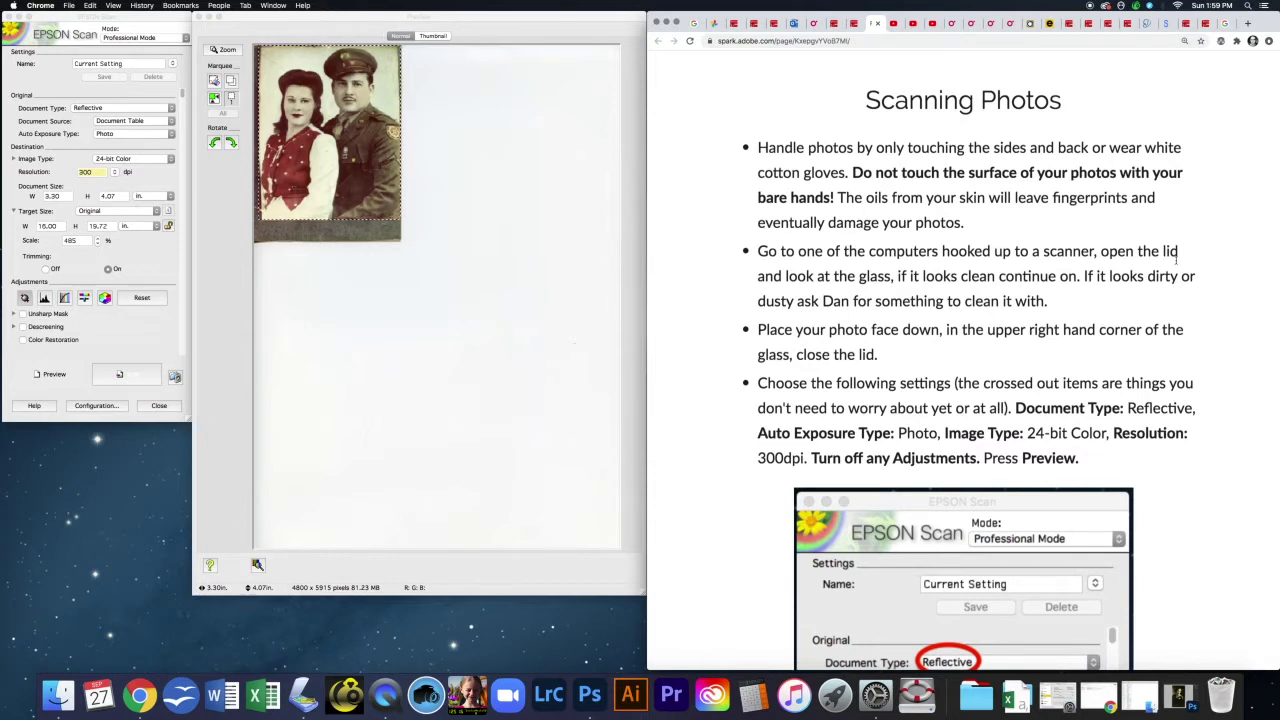
# Scroll the Spark page to the settings checklist and the circled Epson Scan screenshot
pyautogui.scroll(1, 1172, 215)
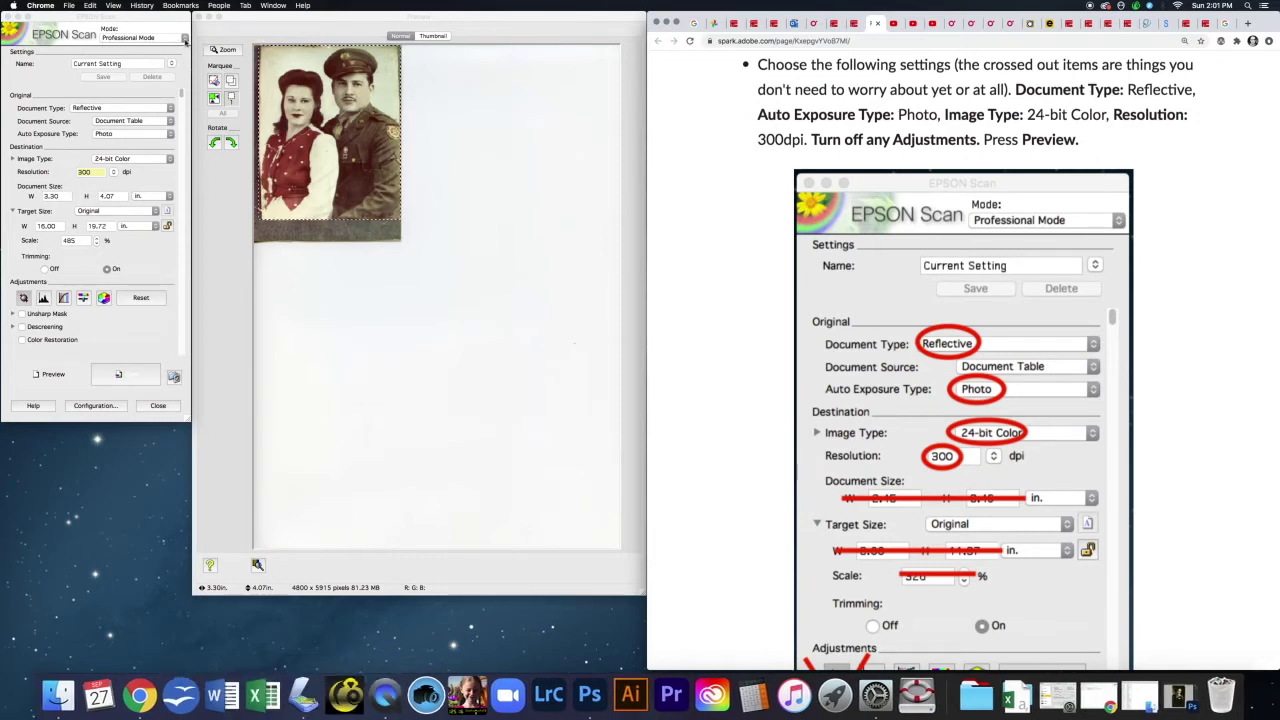
# Activate Epson Scan and keep the mode at Professional Mode, cancelling the Home Mode switch
pyautogui.moveTo(171, 12); pyautogui.dragTo(177, 12)
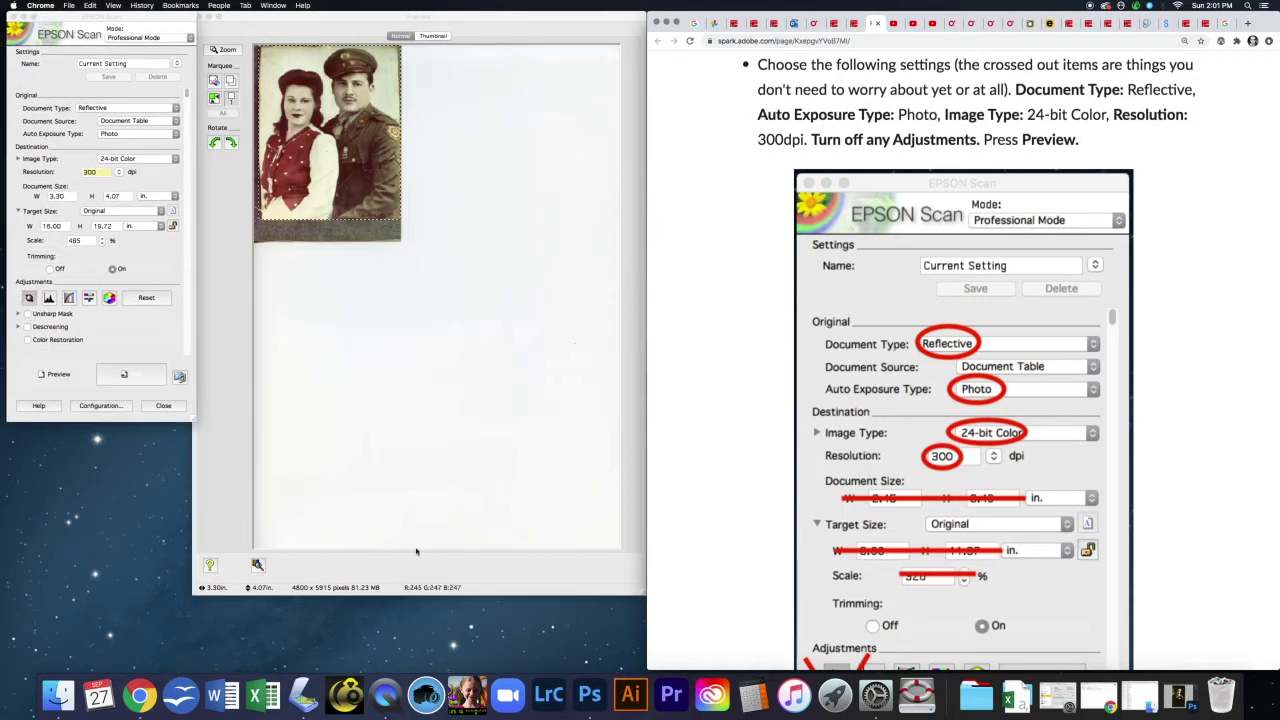
pyautogui.click(318, 693)
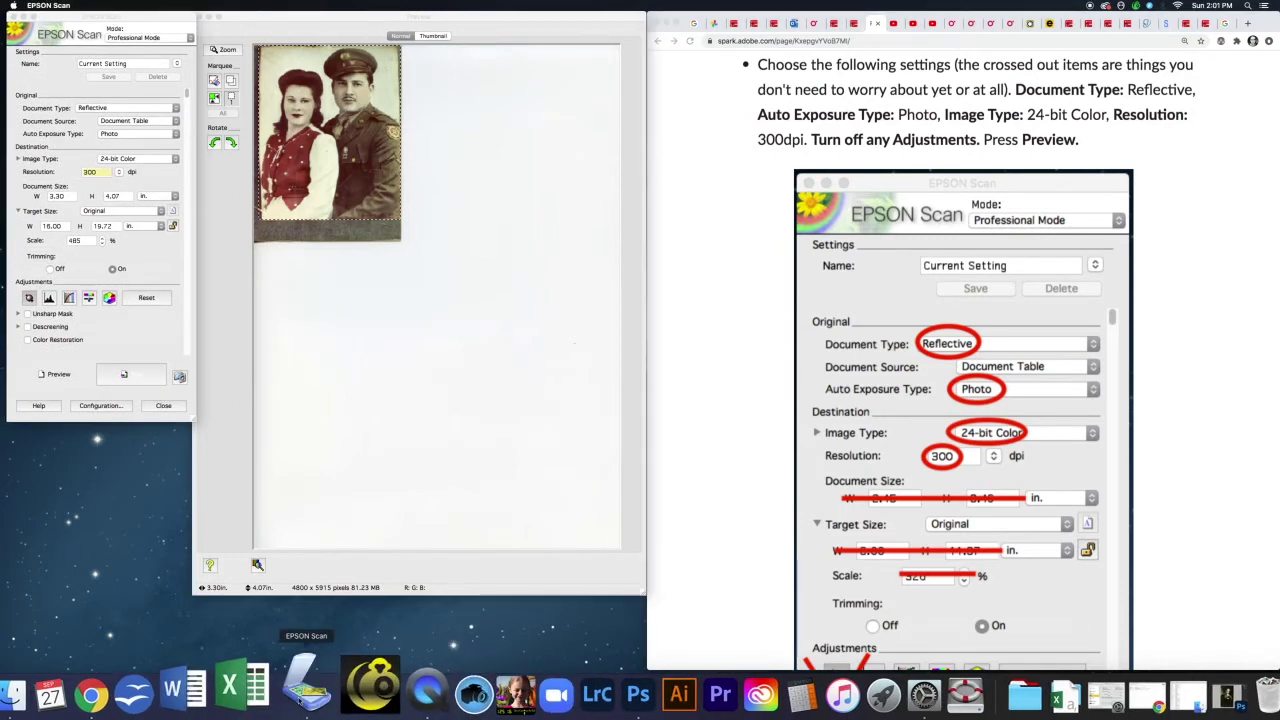
pyautogui.click(190, 38)
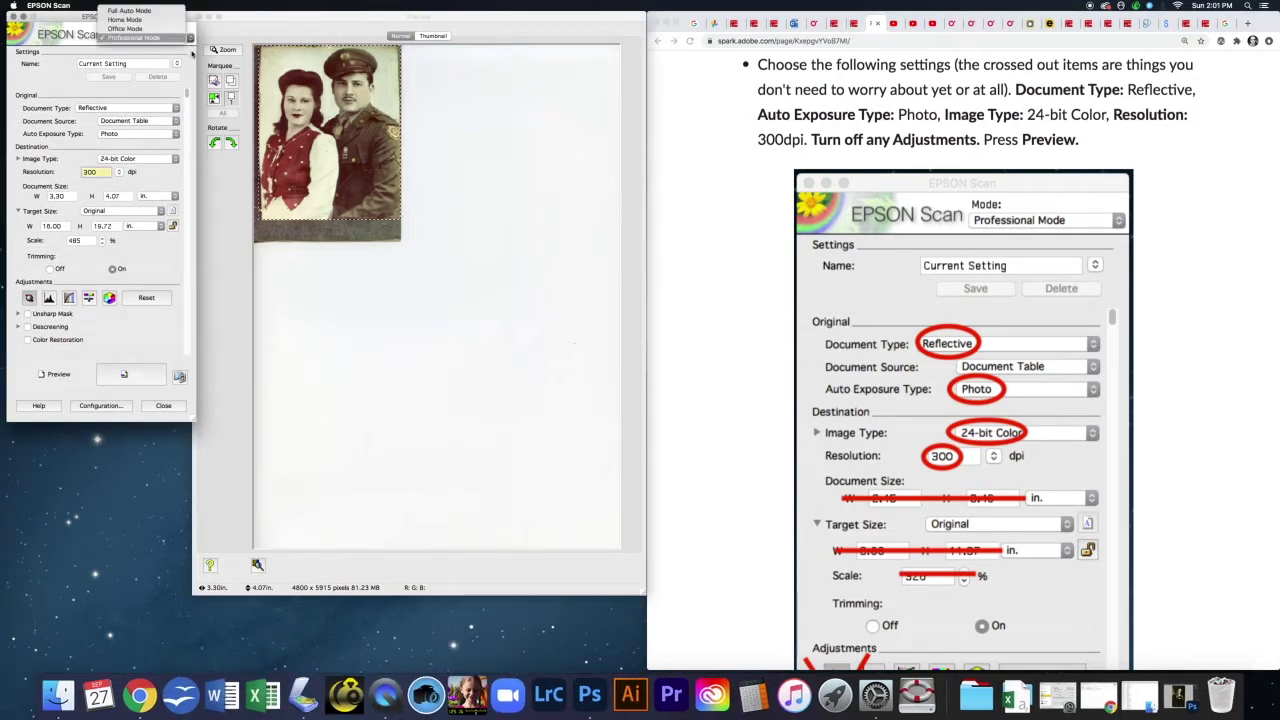
pyautogui.click(160, 20)
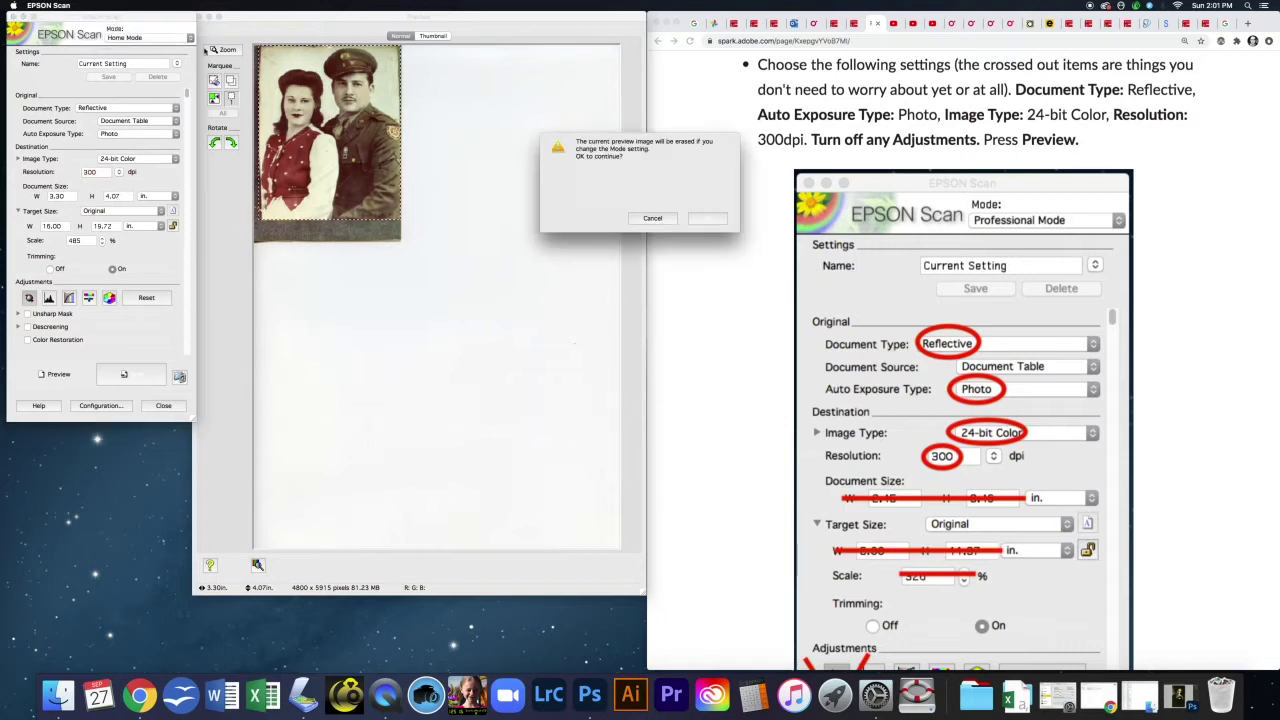
pyautogui.click(662, 220)
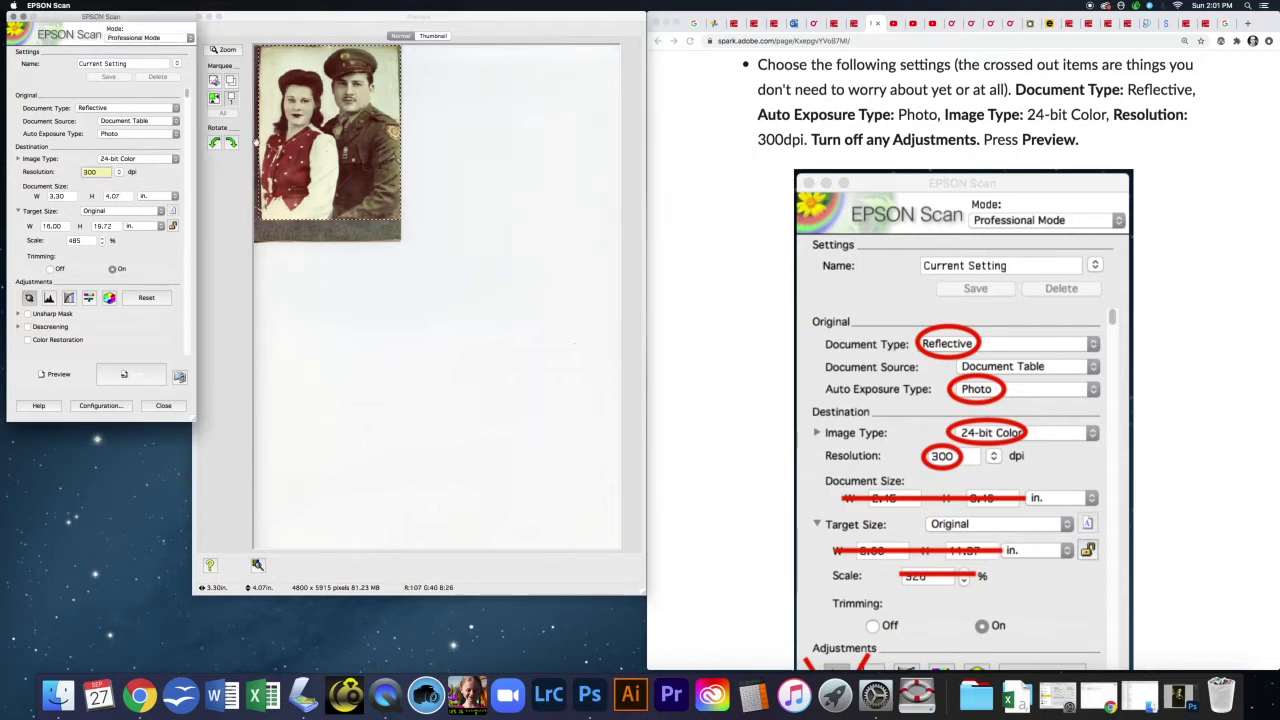
pyautogui.click(189, 40)
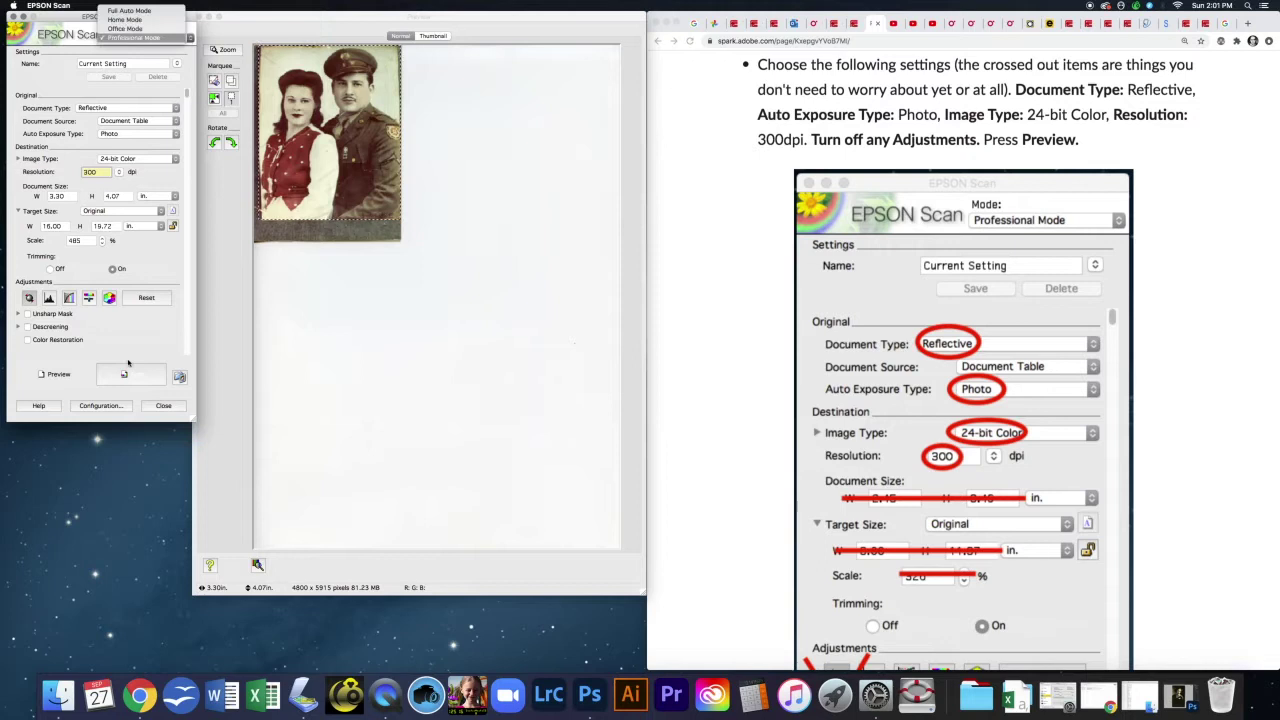
pyautogui.click(135, 38)
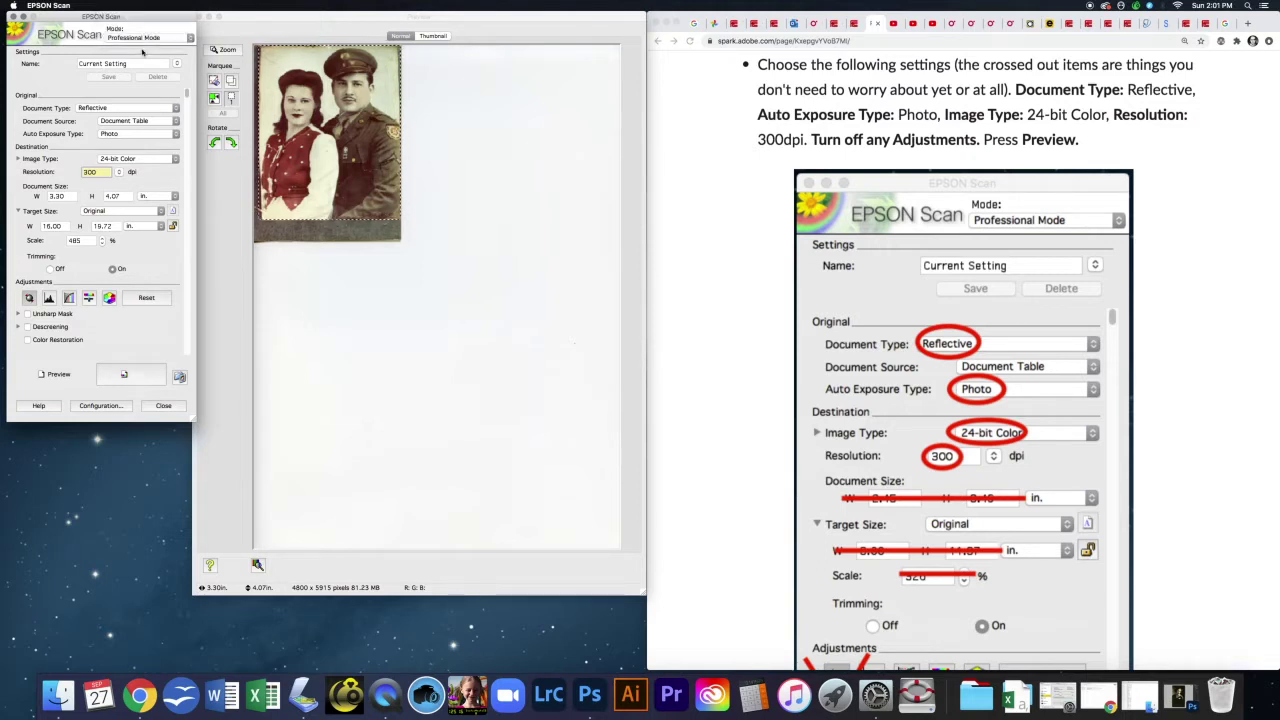
# Confirm Reflective document type, Photo auto exposure and 24-bit Color image type
pyautogui.click(118, 109)
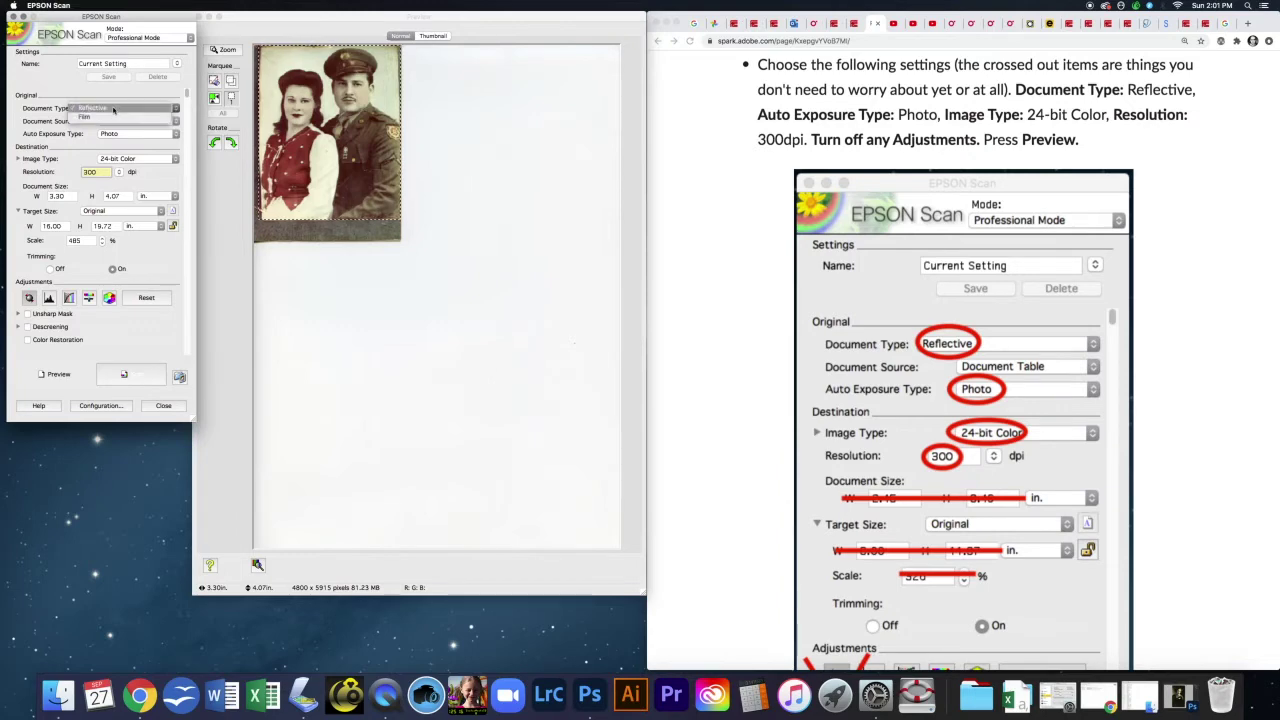
pyautogui.click(114, 108)
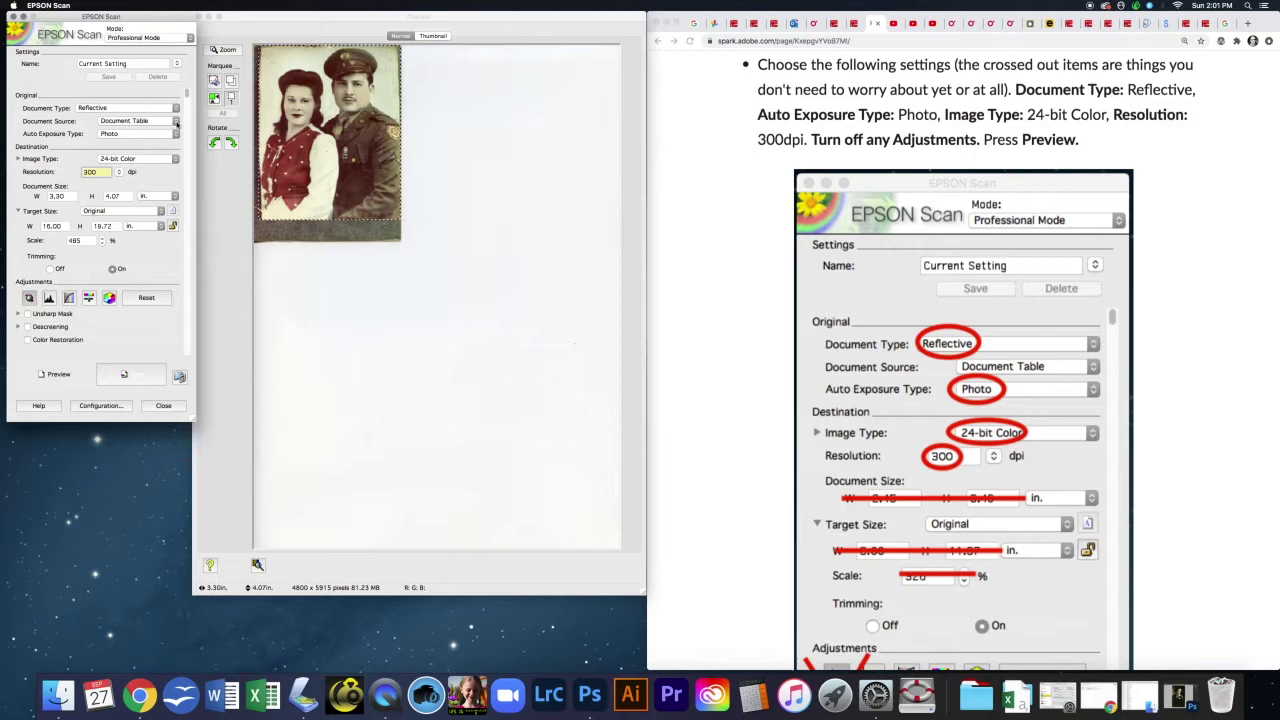
pyautogui.click(176, 134)
pyautogui.click(176, 134)
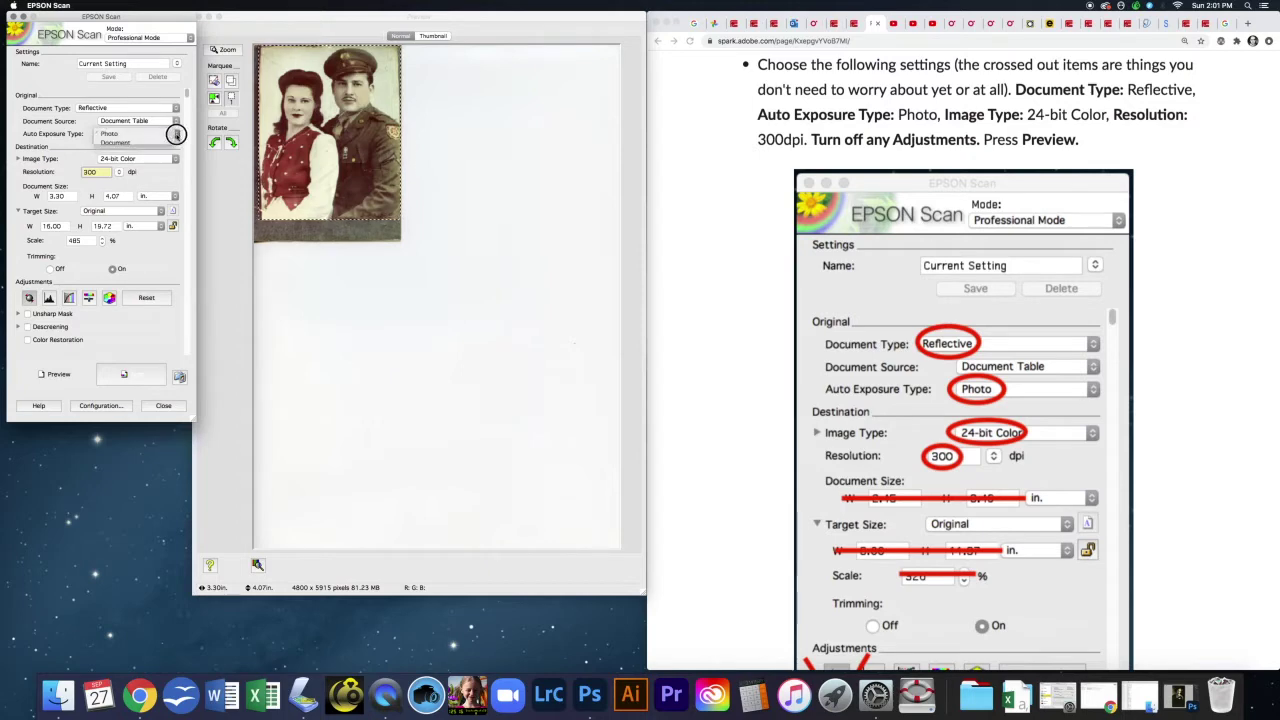
pyautogui.click(175, 160)
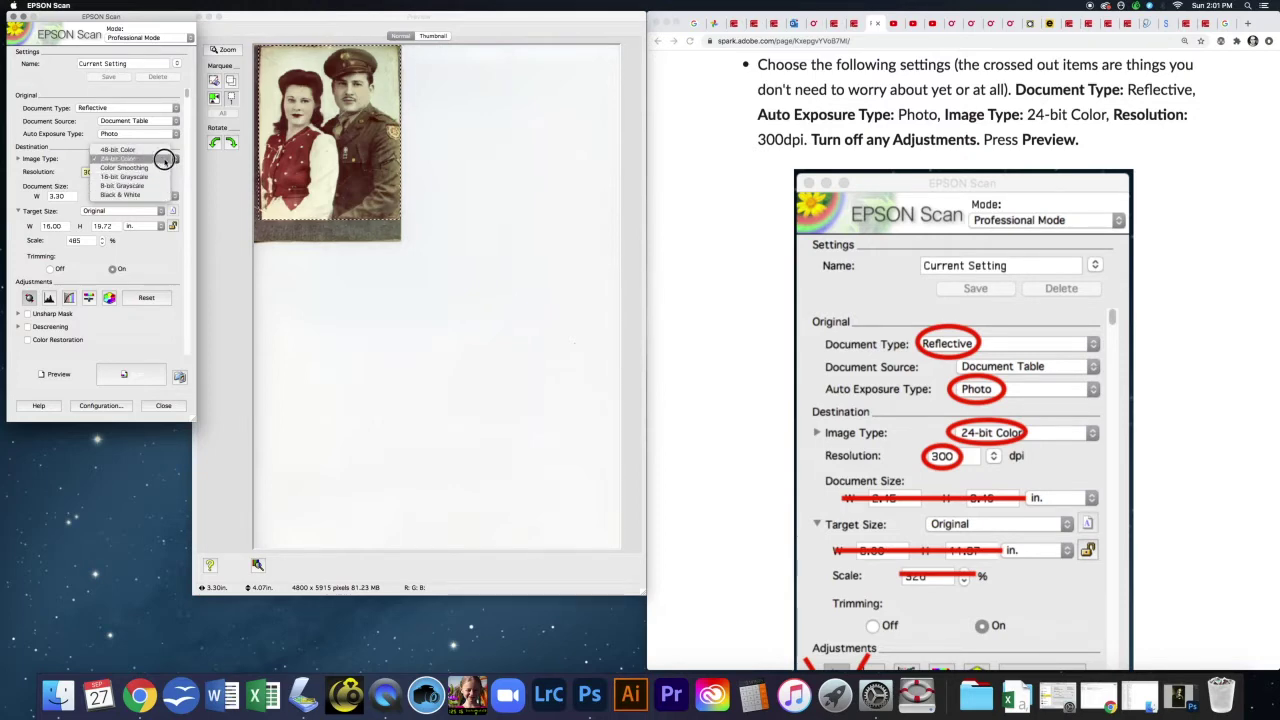
pyautogui.click(160, 159)
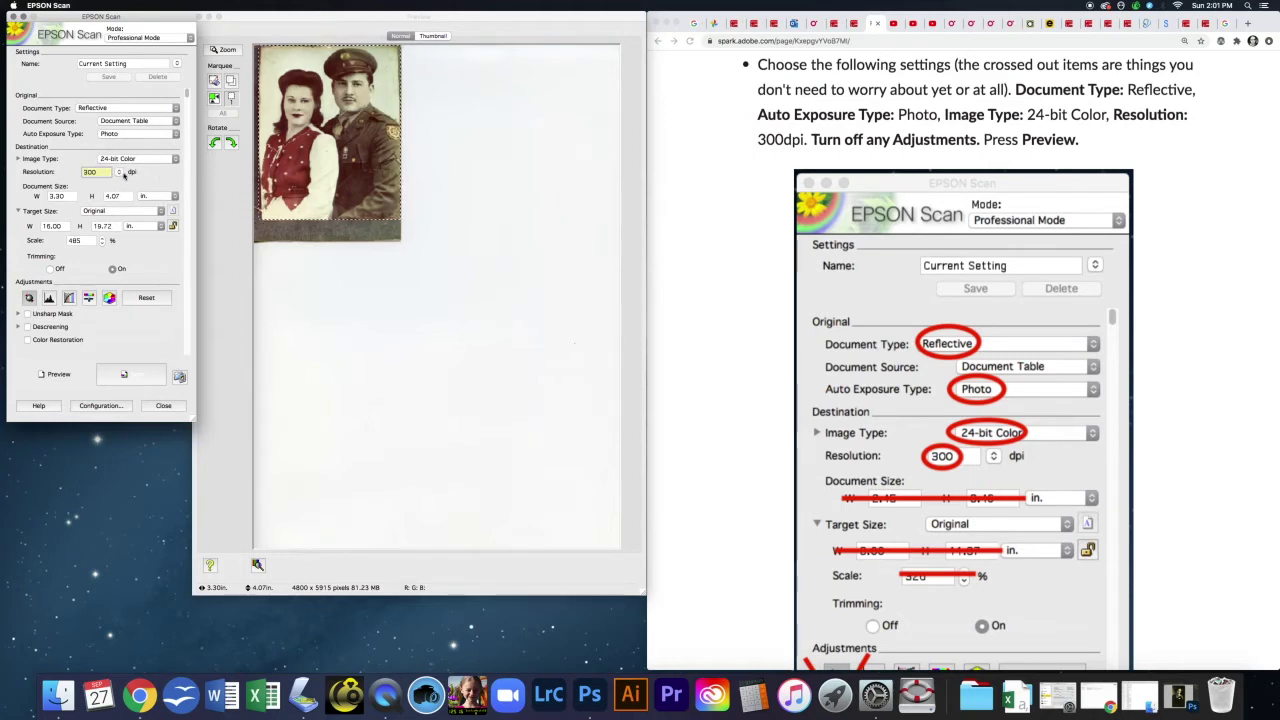
pyautogui.scroll(-1, 187, 94)
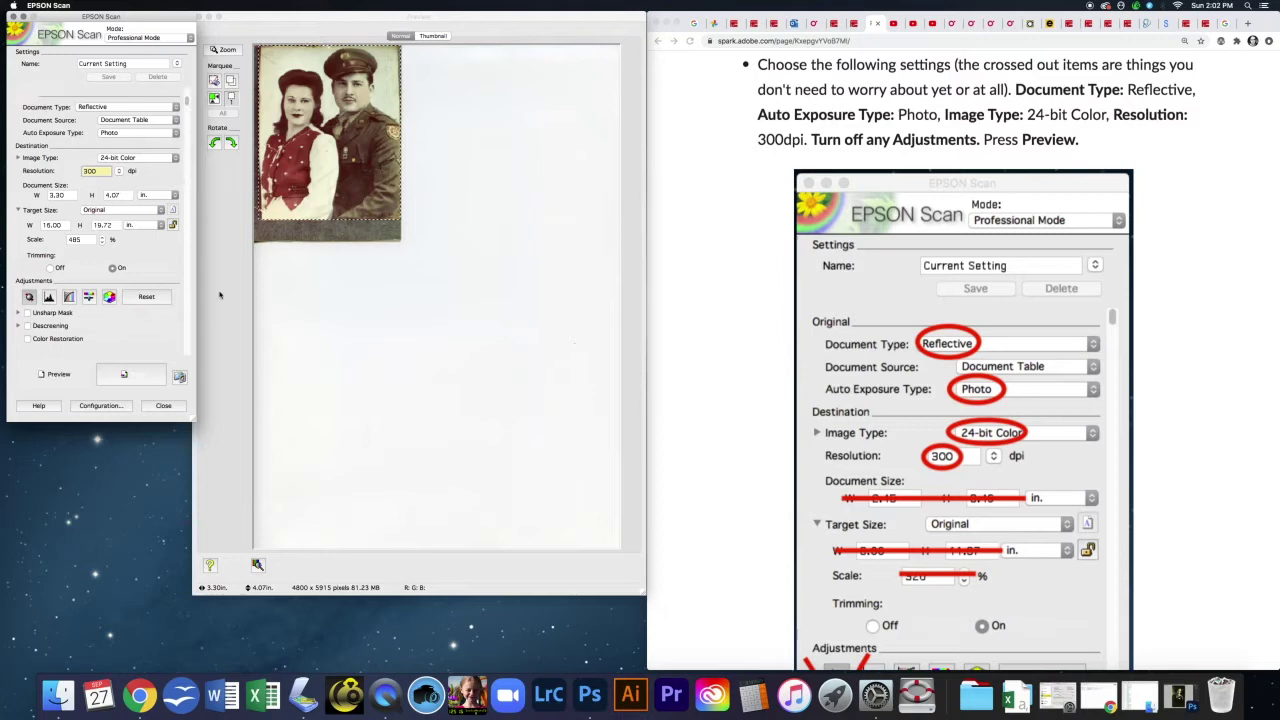
# Run a fresh preview scan of the birthday photo
pyautogui.click(52, 377)
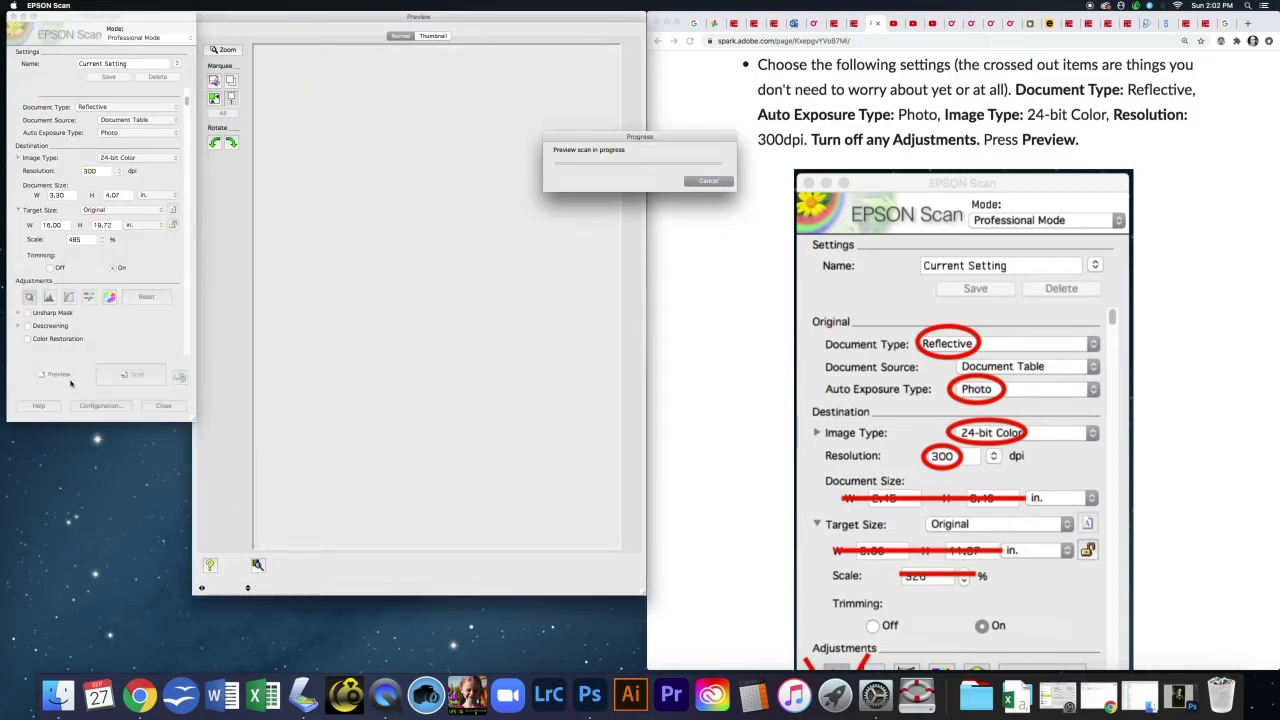
pyautogui.moveTo(610, 139); pyautogui.dragTo(416, 174)
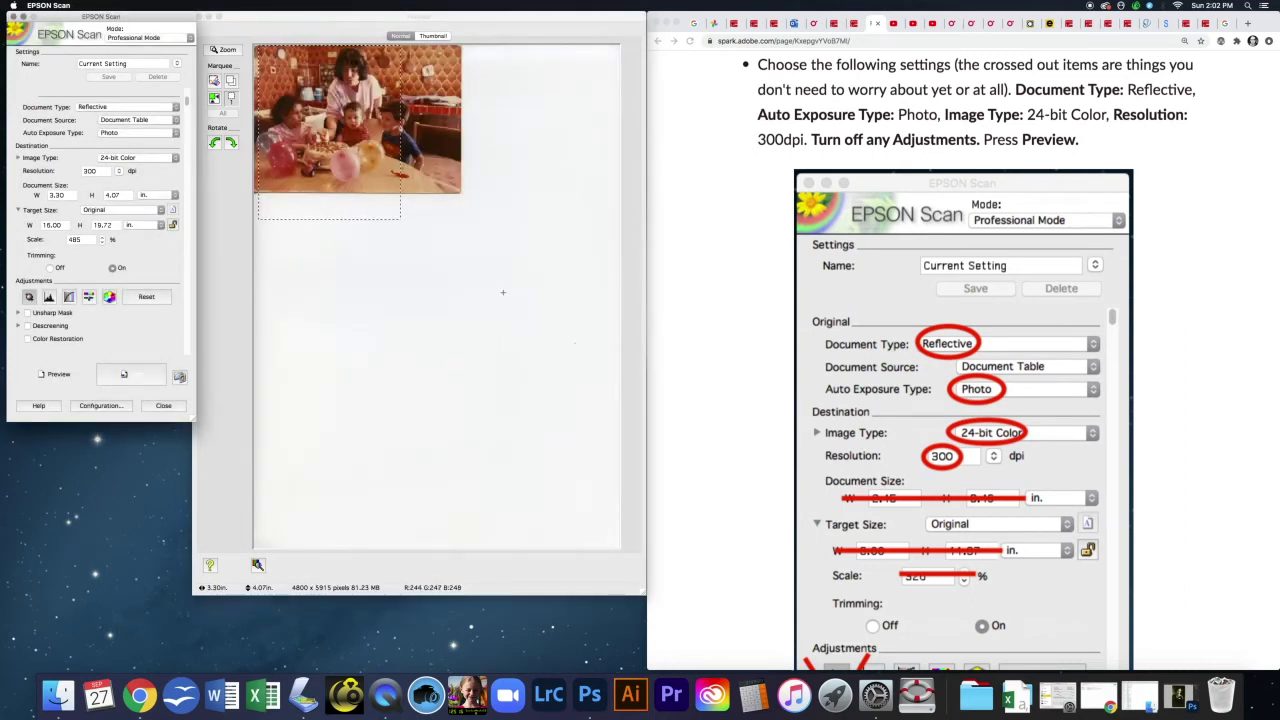
pyautogui.scroll(-10, 1265, 124)
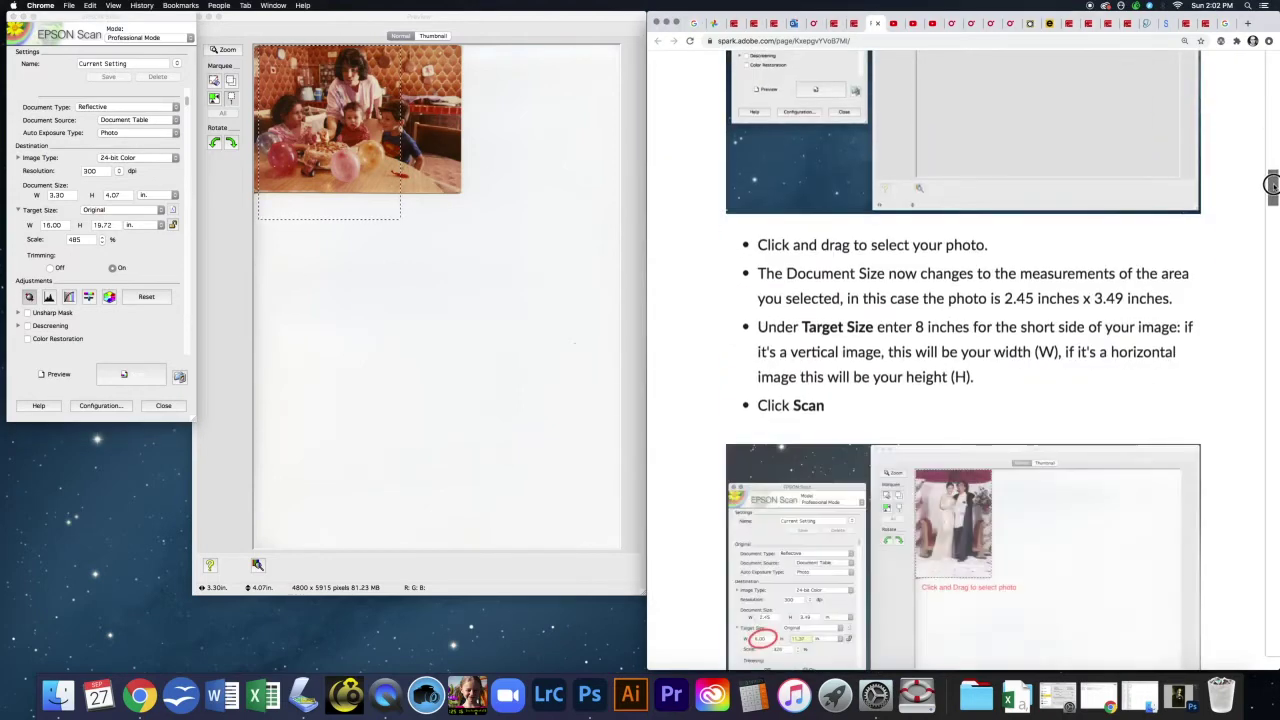
pyautogui.scroll(-1, 1272, 191)
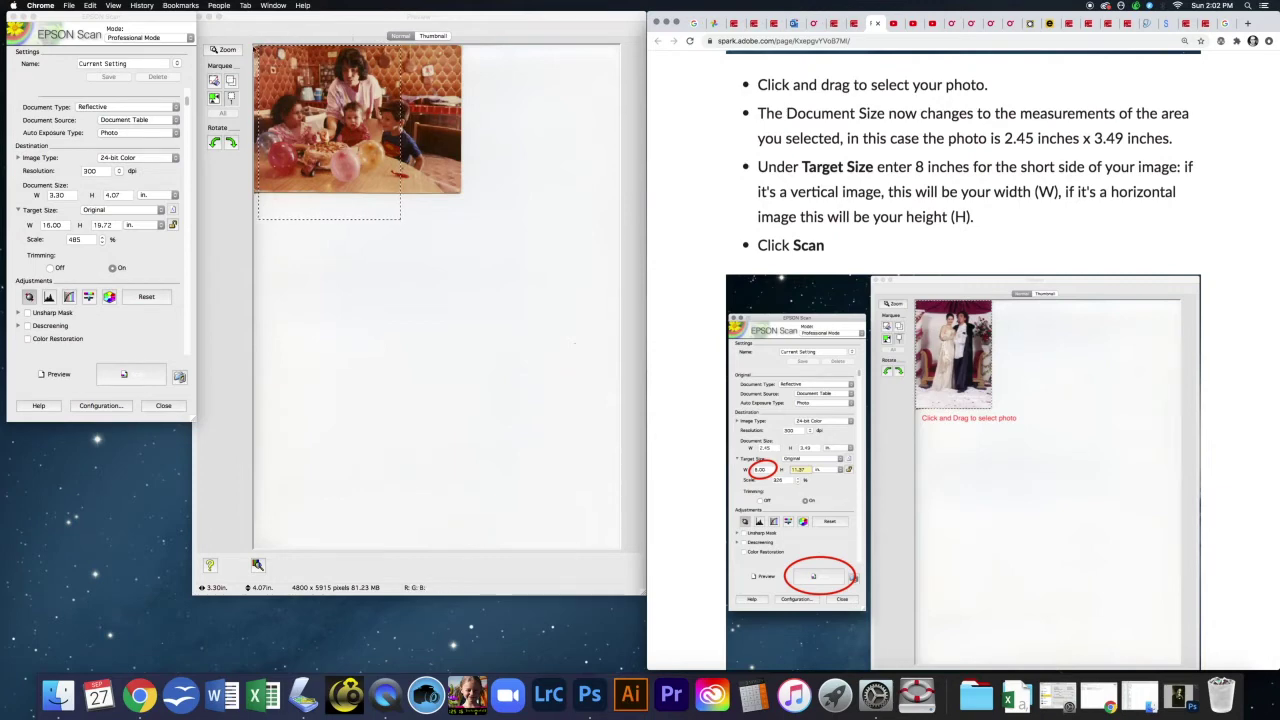
# Marquee the whole photo and delete the leftover smaller scan area, giving 4.85 × 3.43 in
pyautogui.click(457, 190)
pyautogui.moveTo(453, 184); pyautogui.dragTo(208, 12)
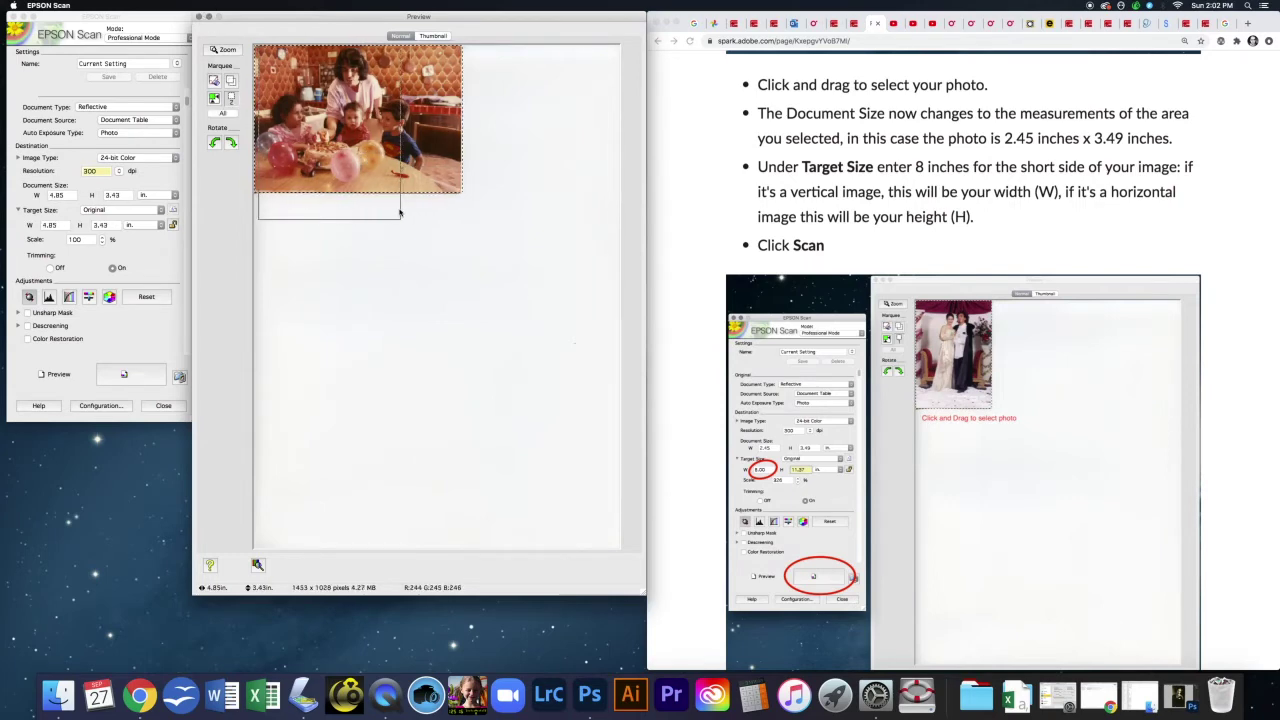
pyautogui.click(399, 211)
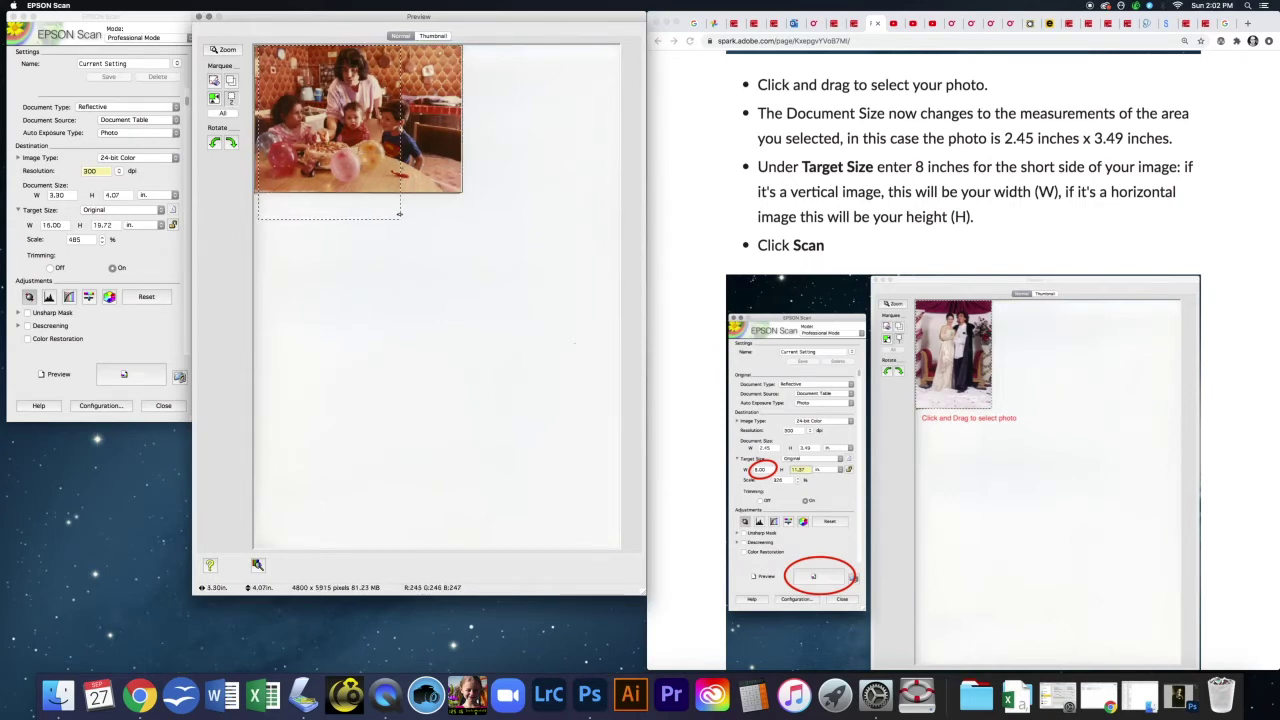
pyautogui.press('Delete')
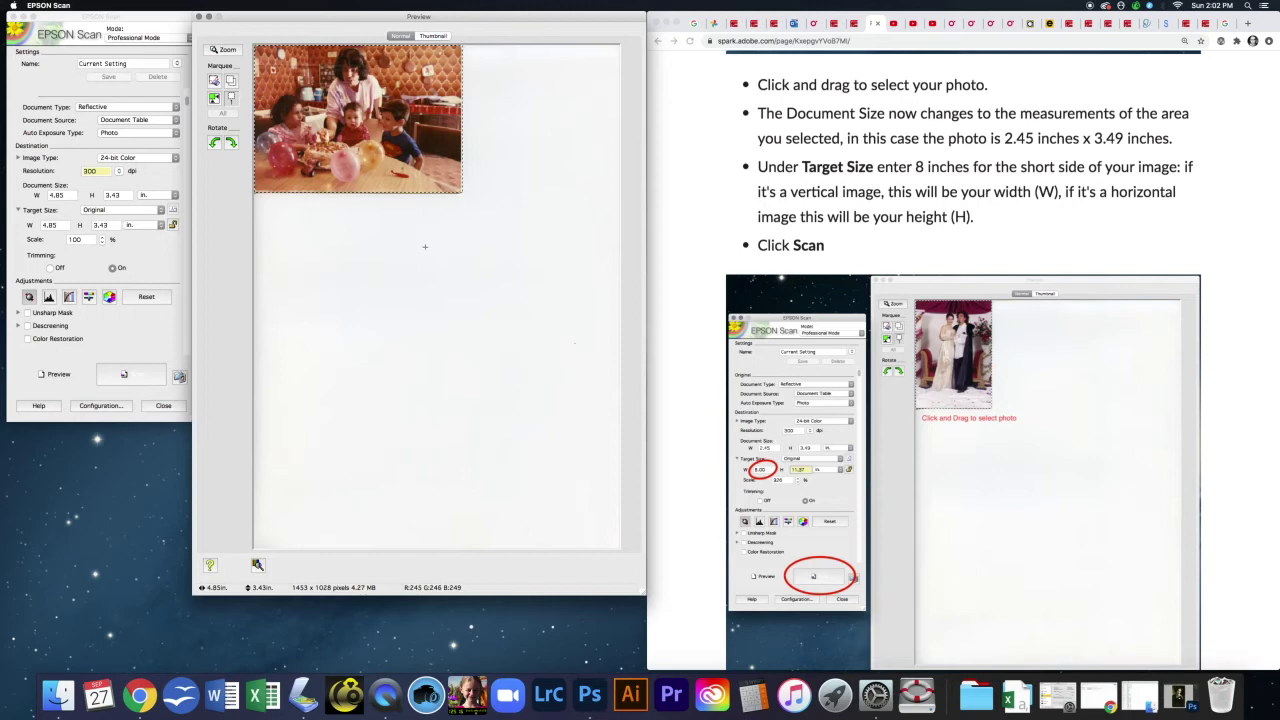
pyautogui.click(64, 228)
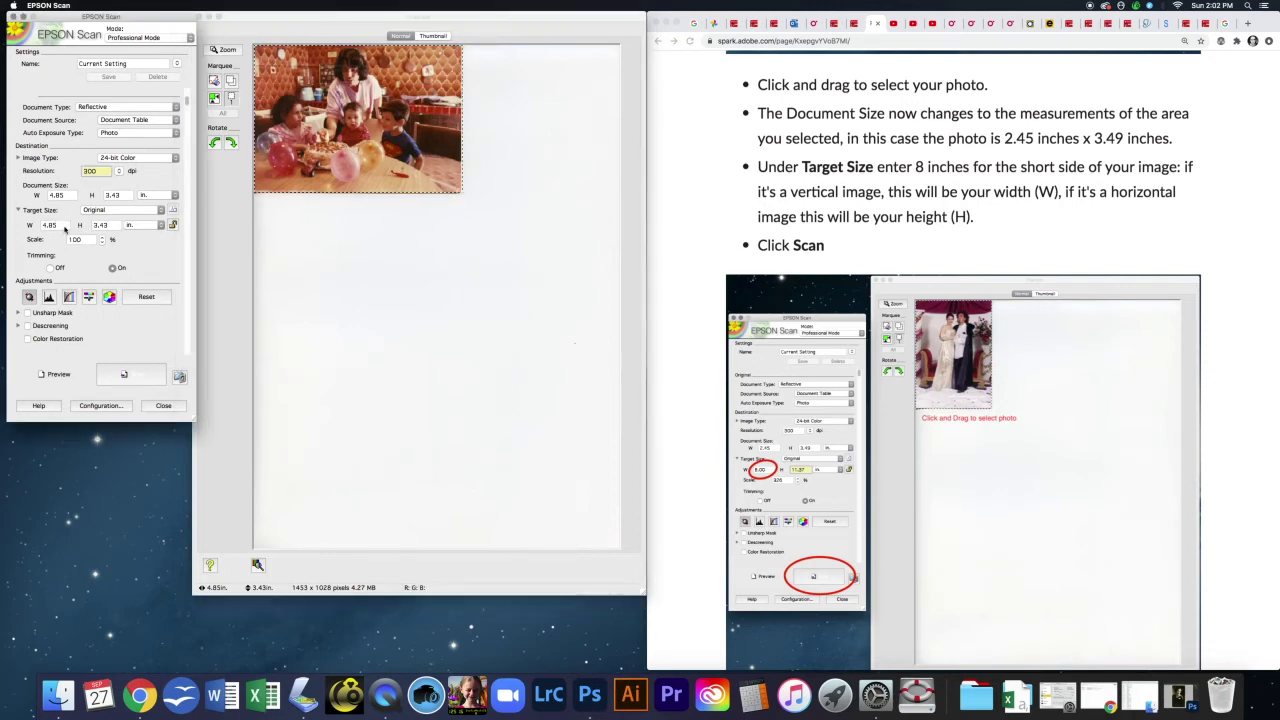
pyautogui.doubleClick(60, 226)
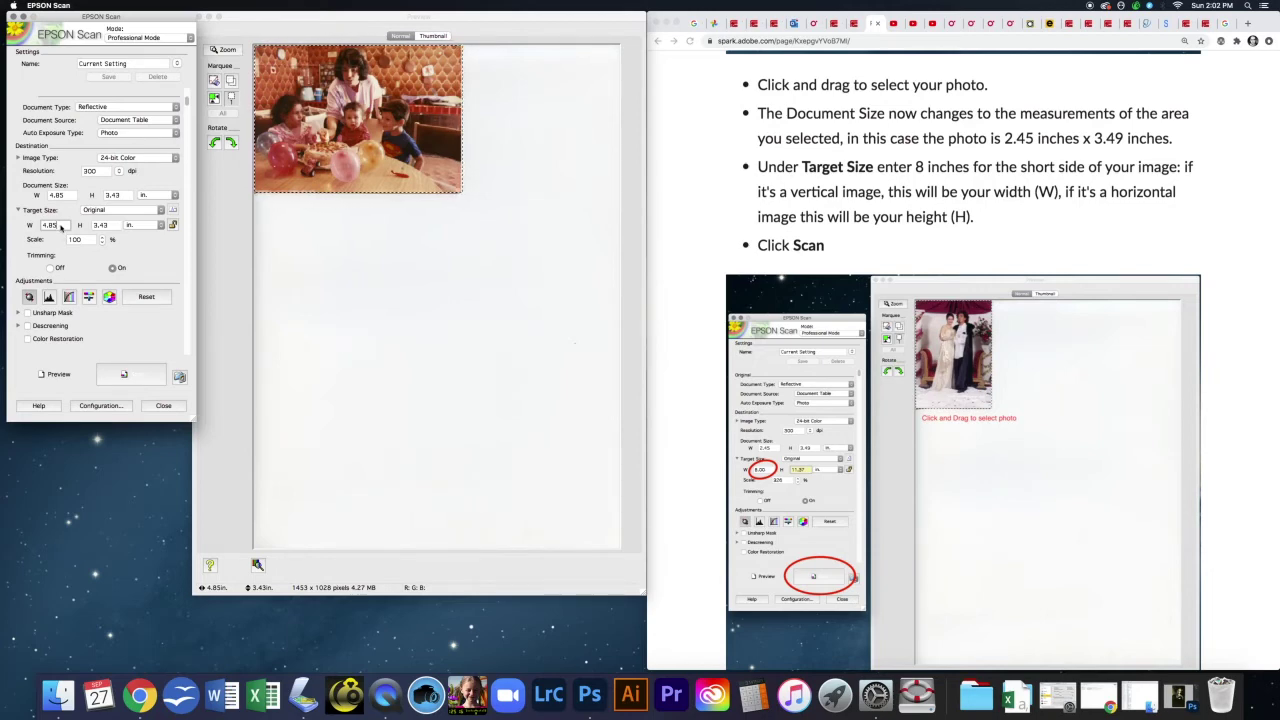
# Enter target width 10, then height 8, ending at 11.31 × 8.00 in and 233% scale
pyautogui.doubleClick(60, 227)
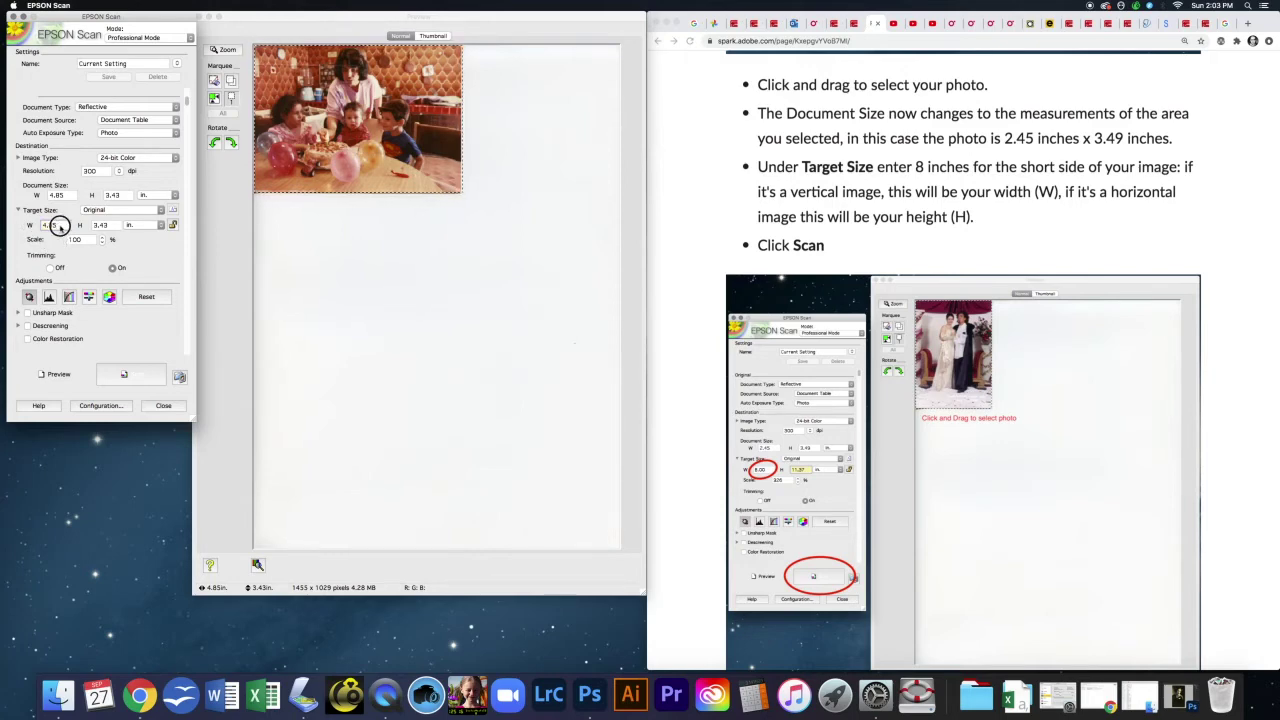
pyautogui.write('10')
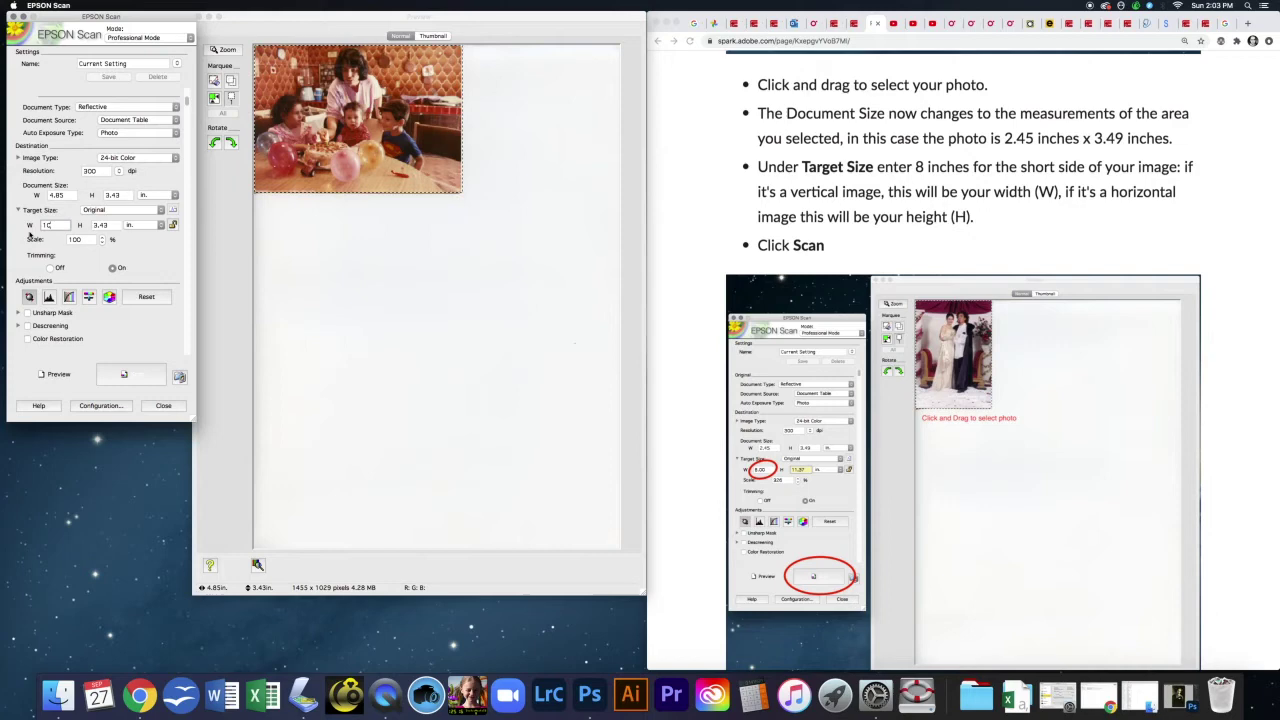
pyautogui.press('Return')
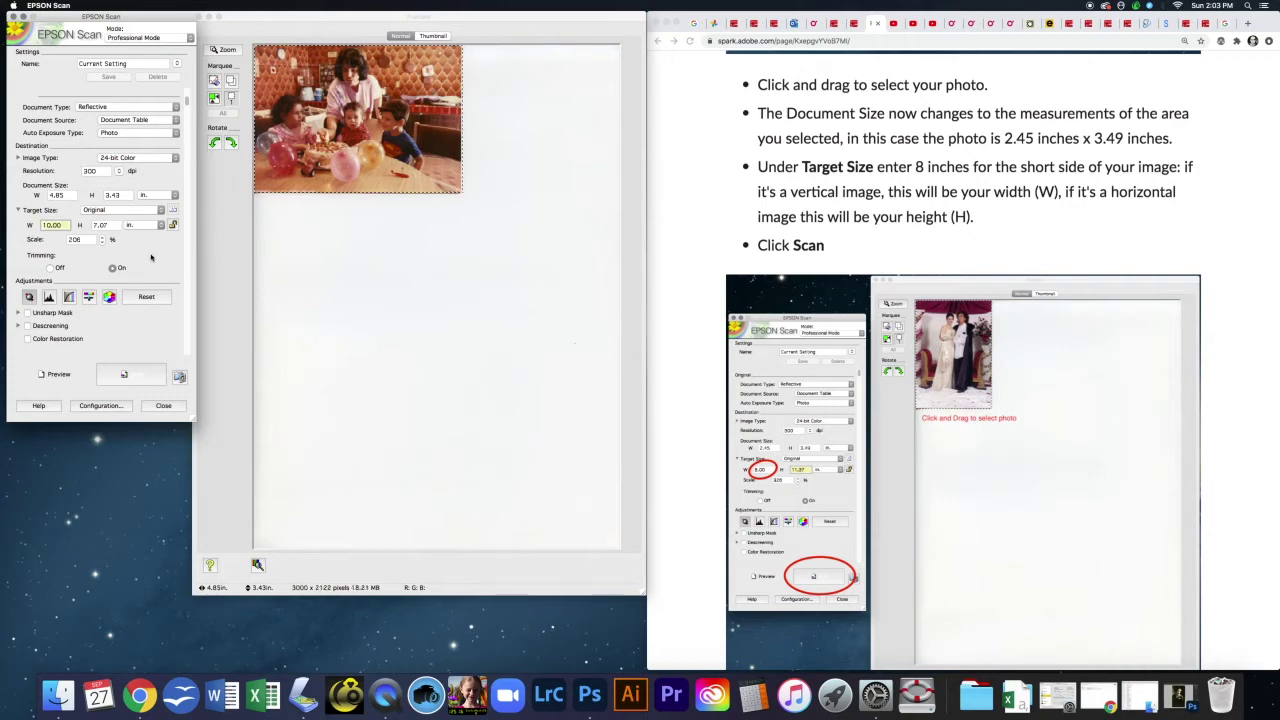
pyautogui.click(105, 226)
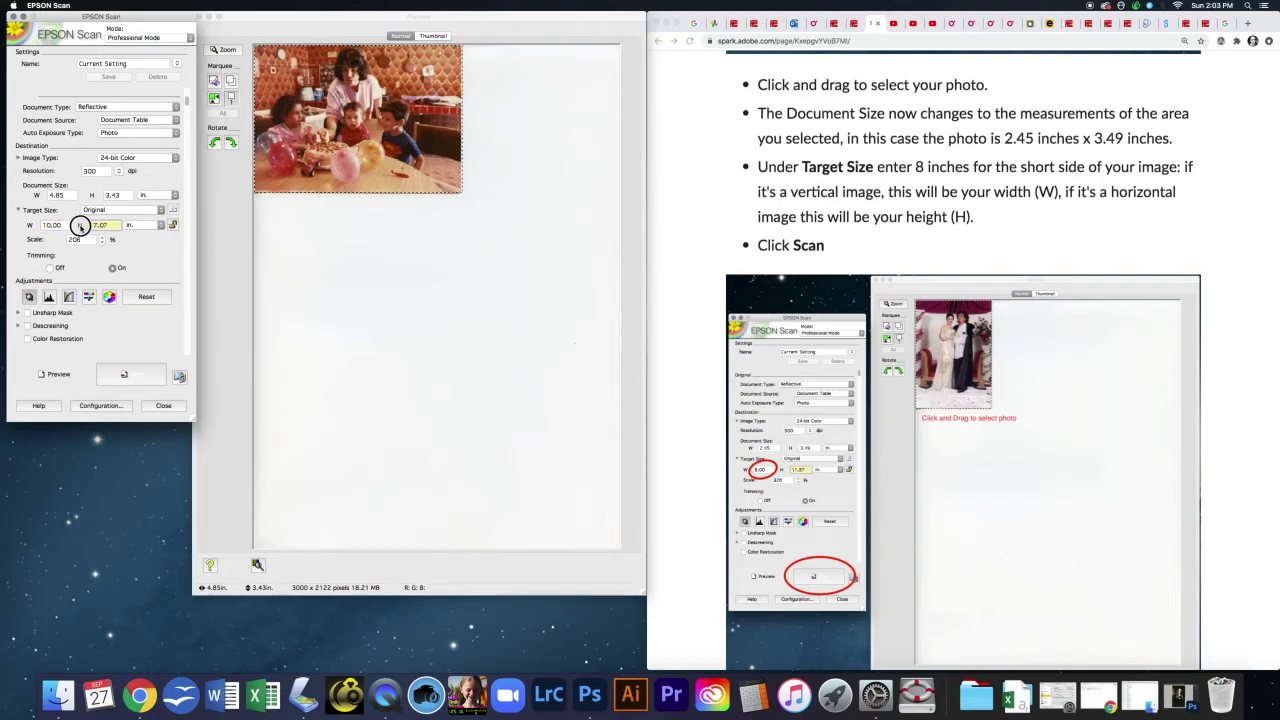
pyautogui.write('8')
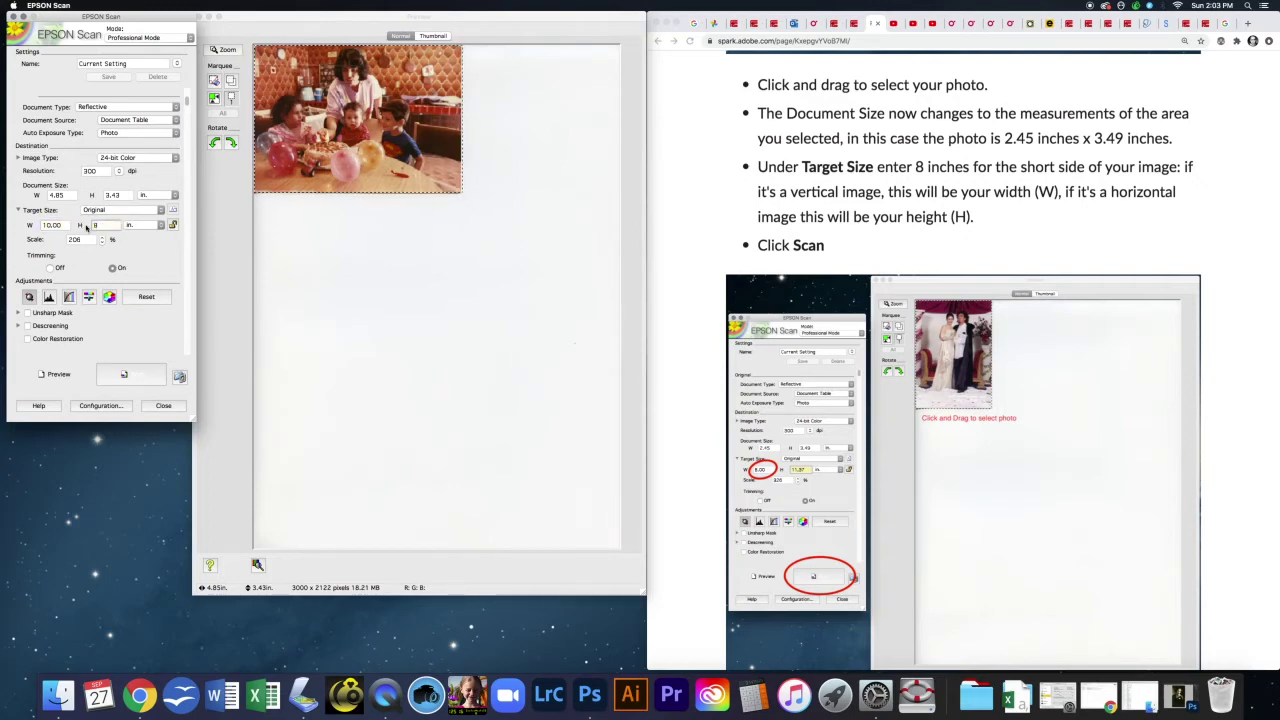
pyautogui.press('Return')
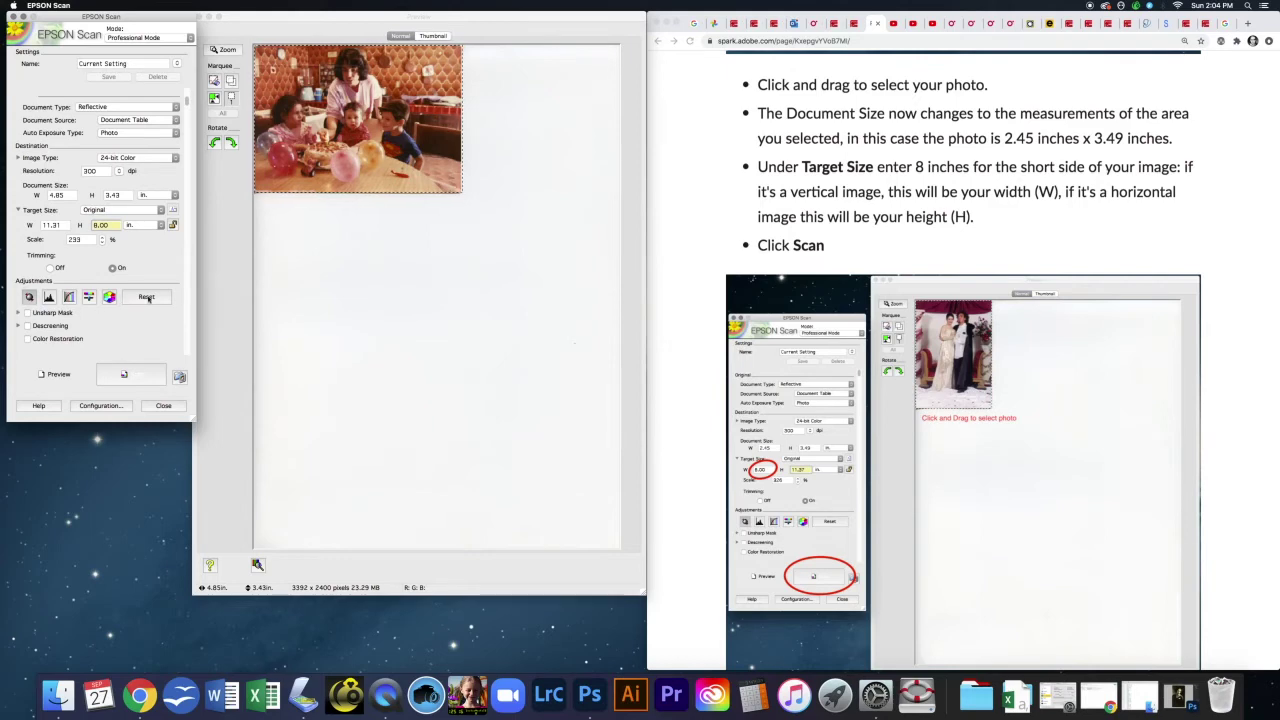
# Reset the image adjustments to defaults and open File Save Settings via Scan
pyautogui.click(150, 297)
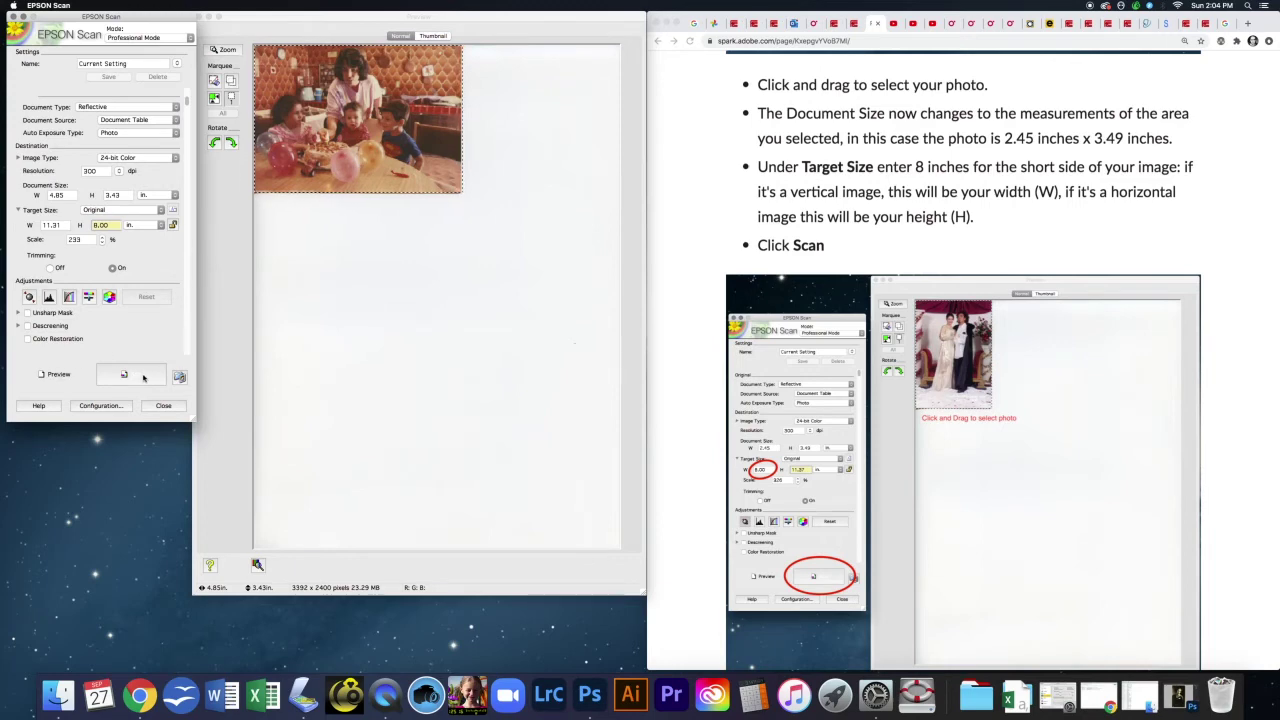
pyautogui.click(143, 377)
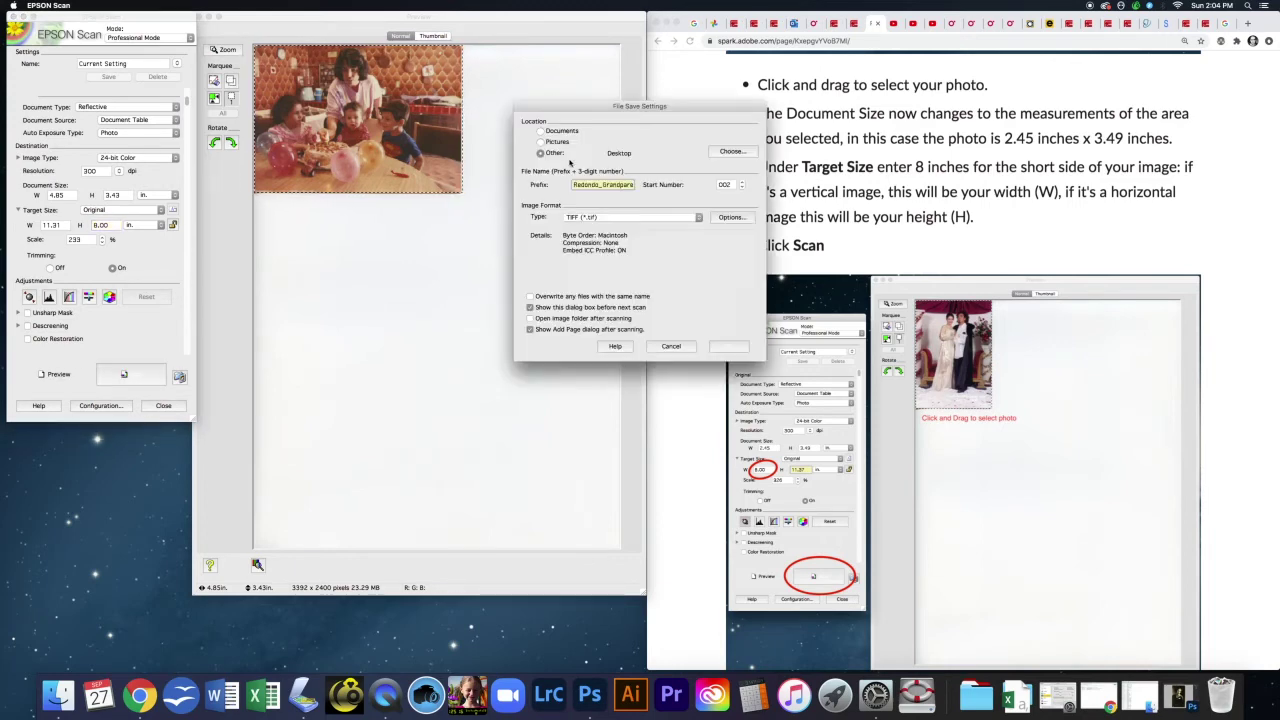
# Keep Desktop as the save location and type a new file name prefix for the birthday photo
pyautogui.click(732, 153)
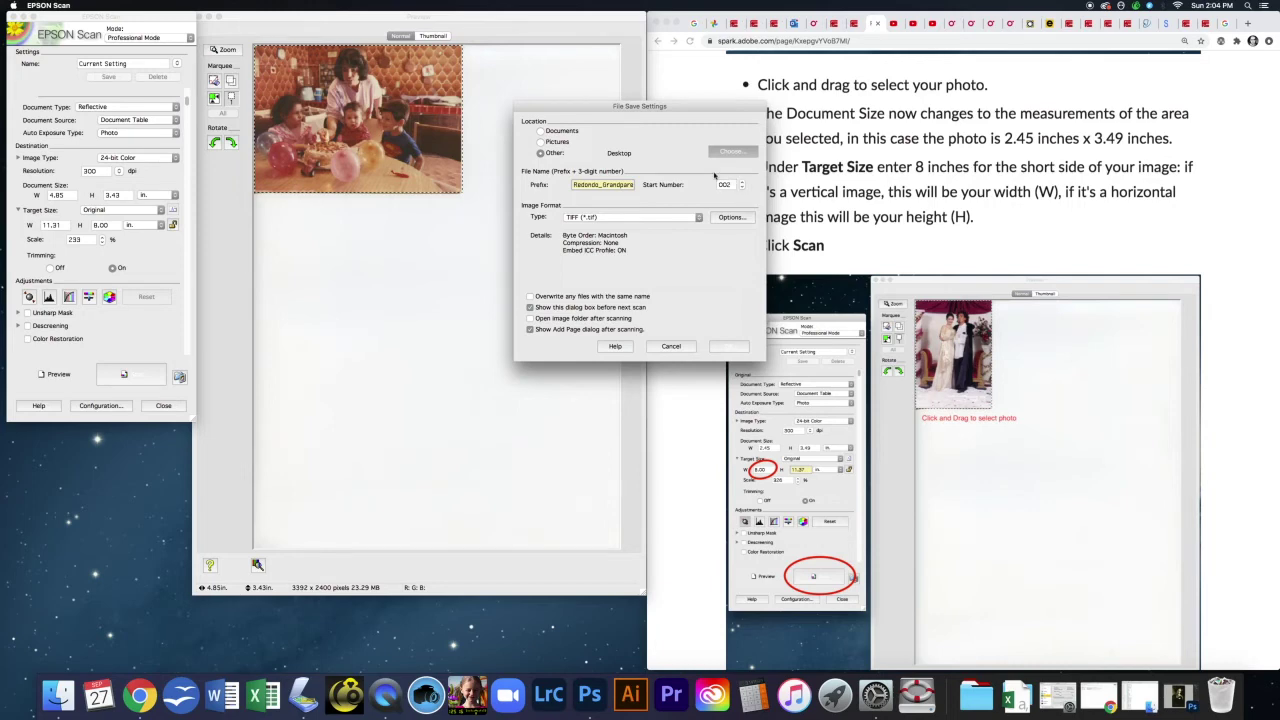
pyautogui.click(746, 343)
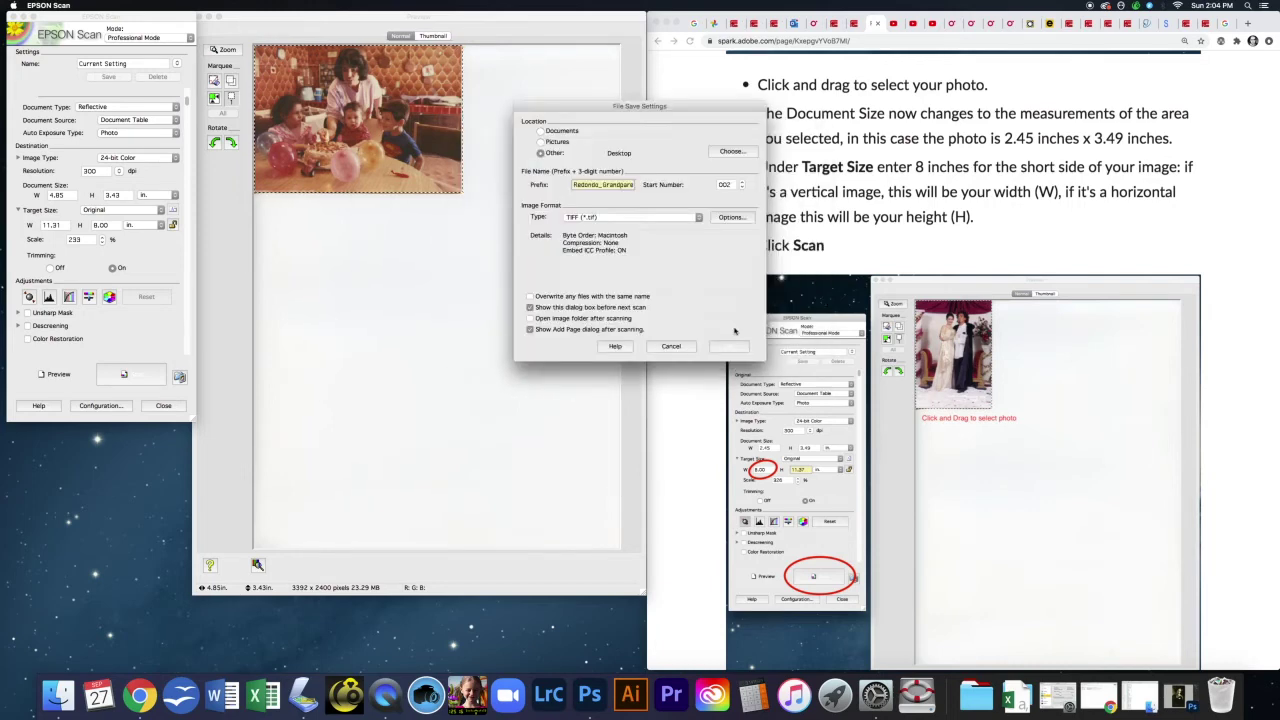
pyautogui.click(608, 186)
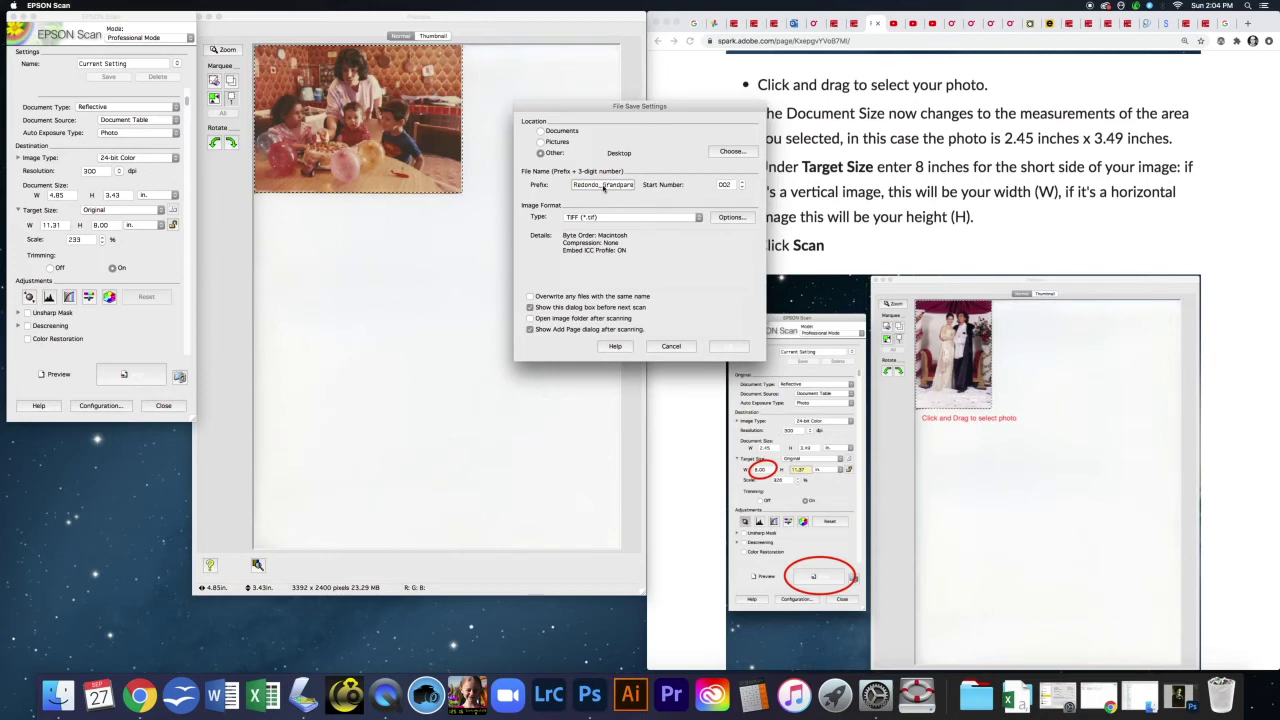
pyautogui.moveTo(605, 187); pyautogui.dragTo(650, 193)
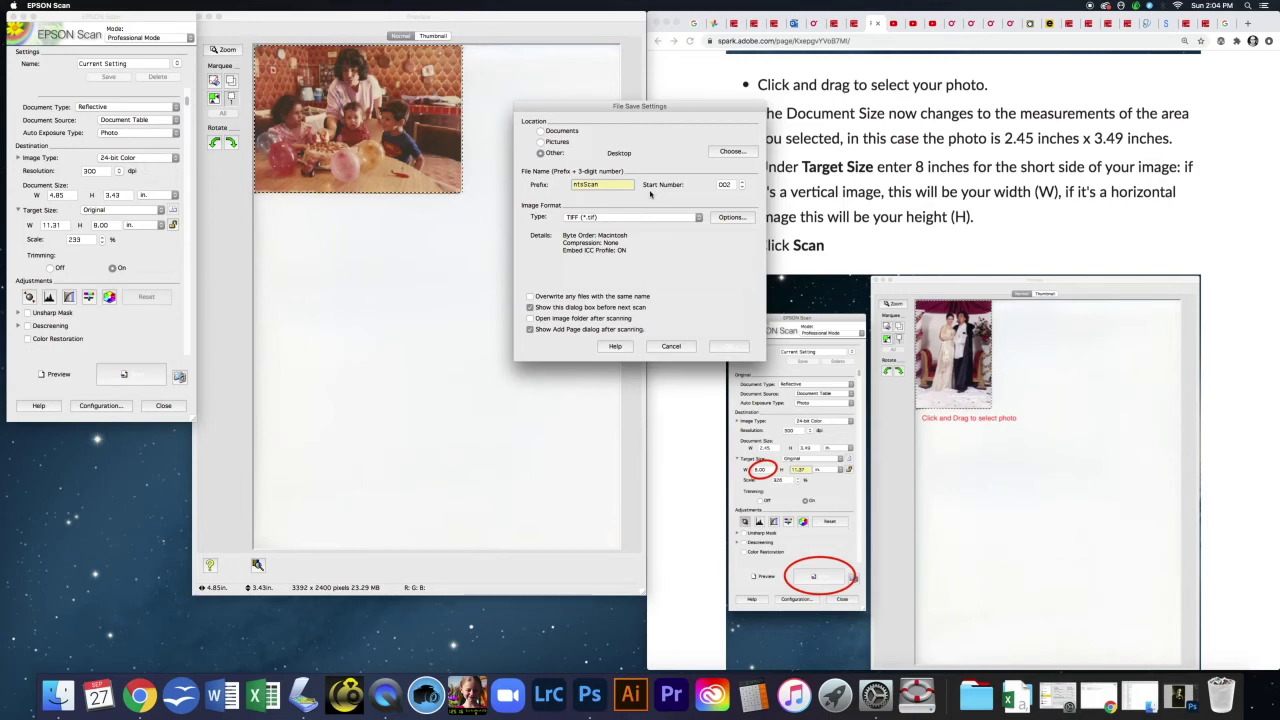
pyautogui.write('Hasses1st')
pyautogui.write('Bday')
pyautogui.press('Up')
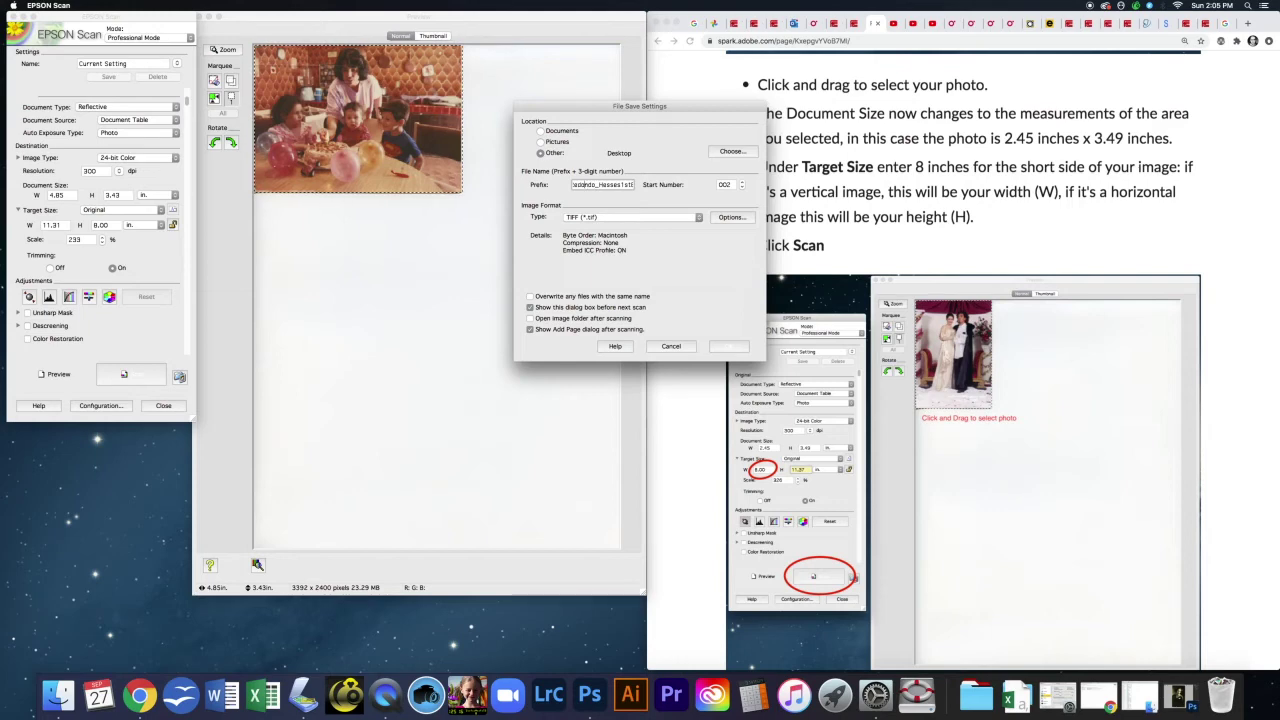
pyautogui.press('Up')
# Set the start number to 001, fix a prefix letter, and keep TIFF as the file type
pyautogui.click(742, 188)
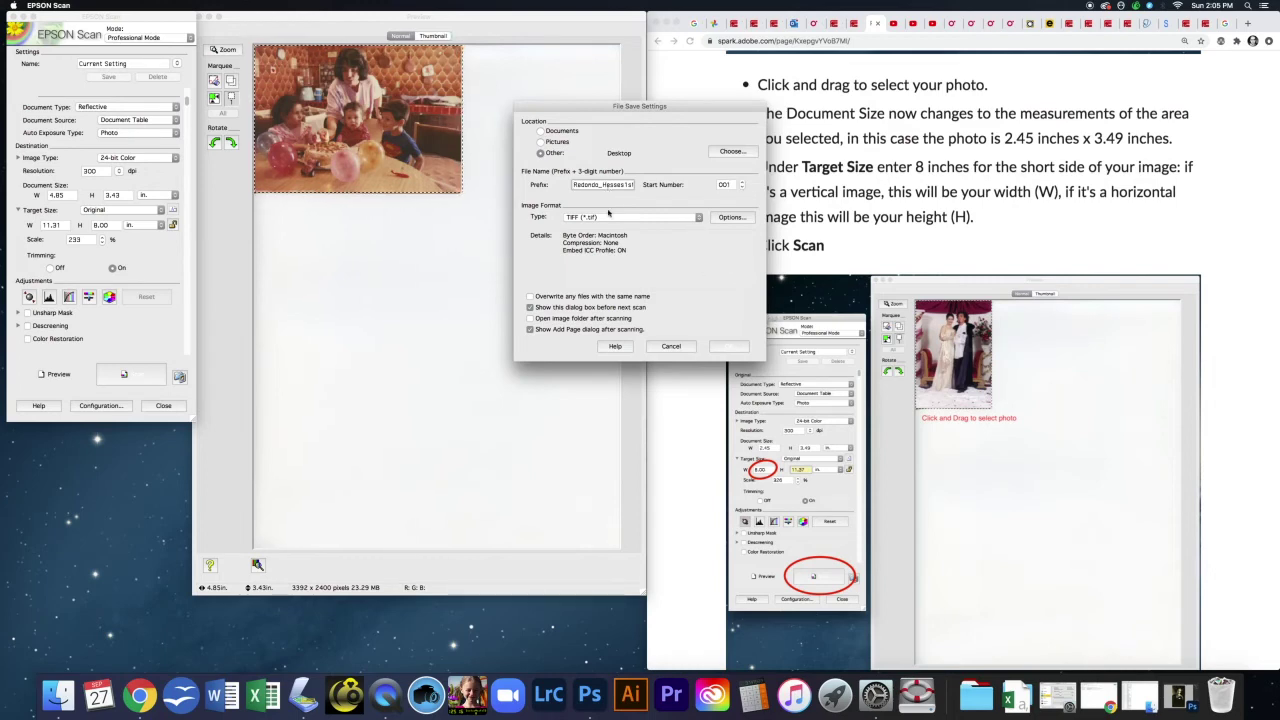
pyautogui.press('BackSpace')
pyautogui.write('J')
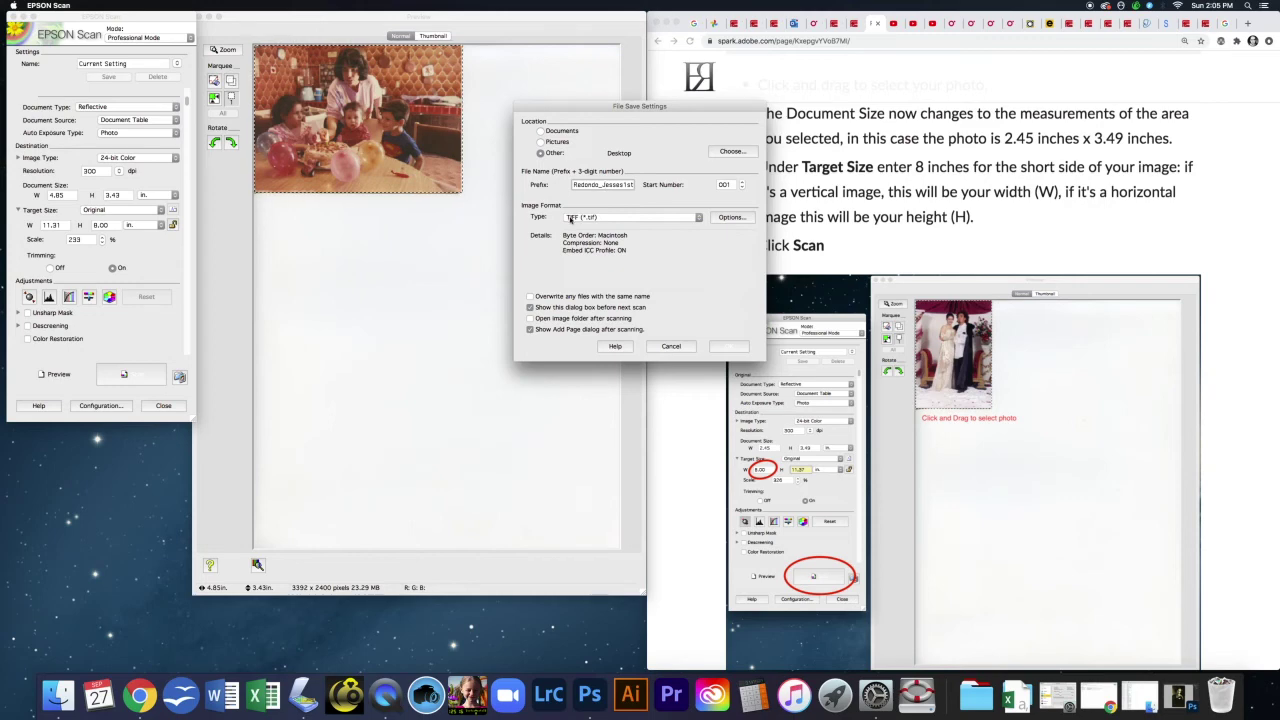
pyautogui.click(699, 218)
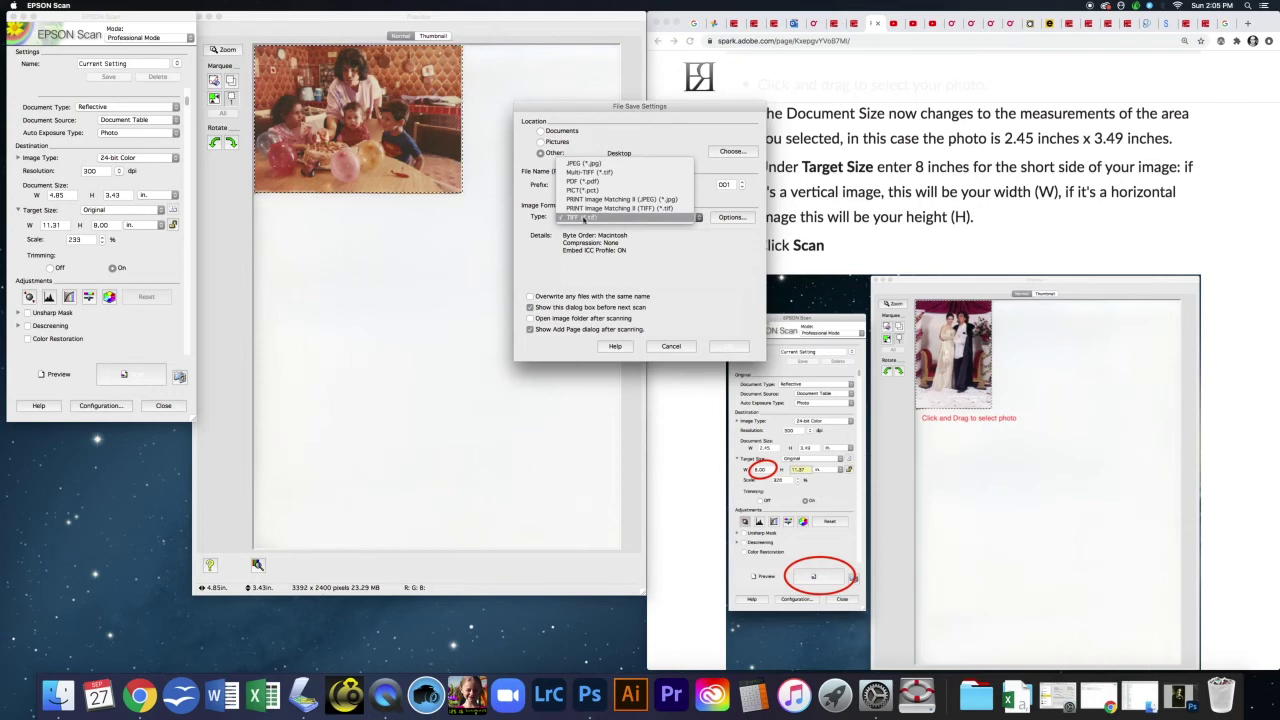
pyautogui.click(688, 257)
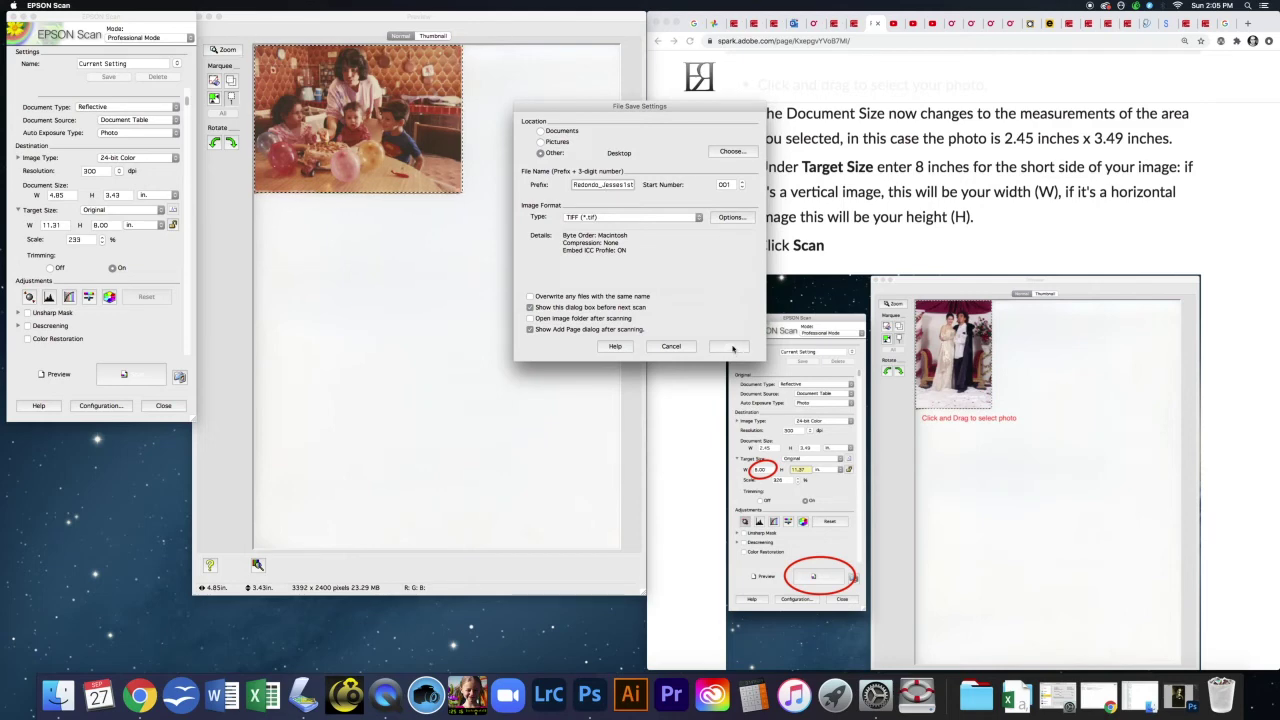
# Start the scan and watch the progress window until the birthday photo finishes saving
pyautogui.click(735, 347)
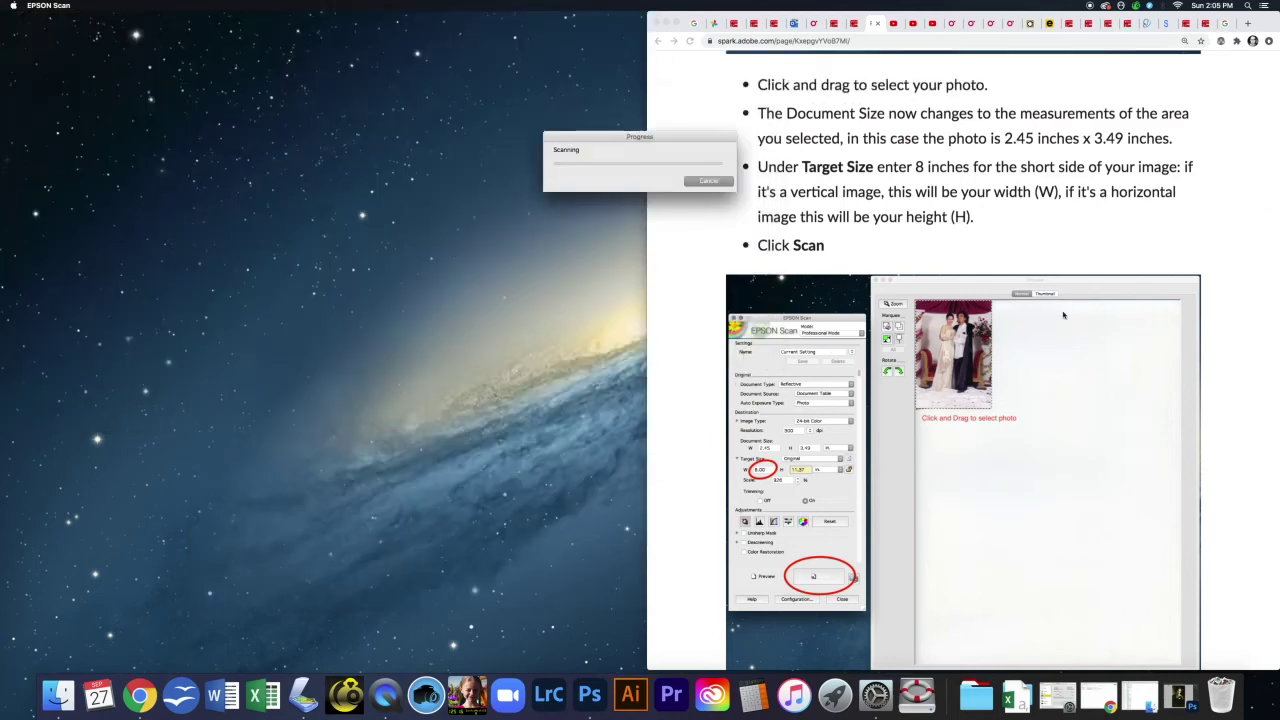
pyautogui.click(1256, 97)
pyautogui.scroll(-3, 1272, 213)
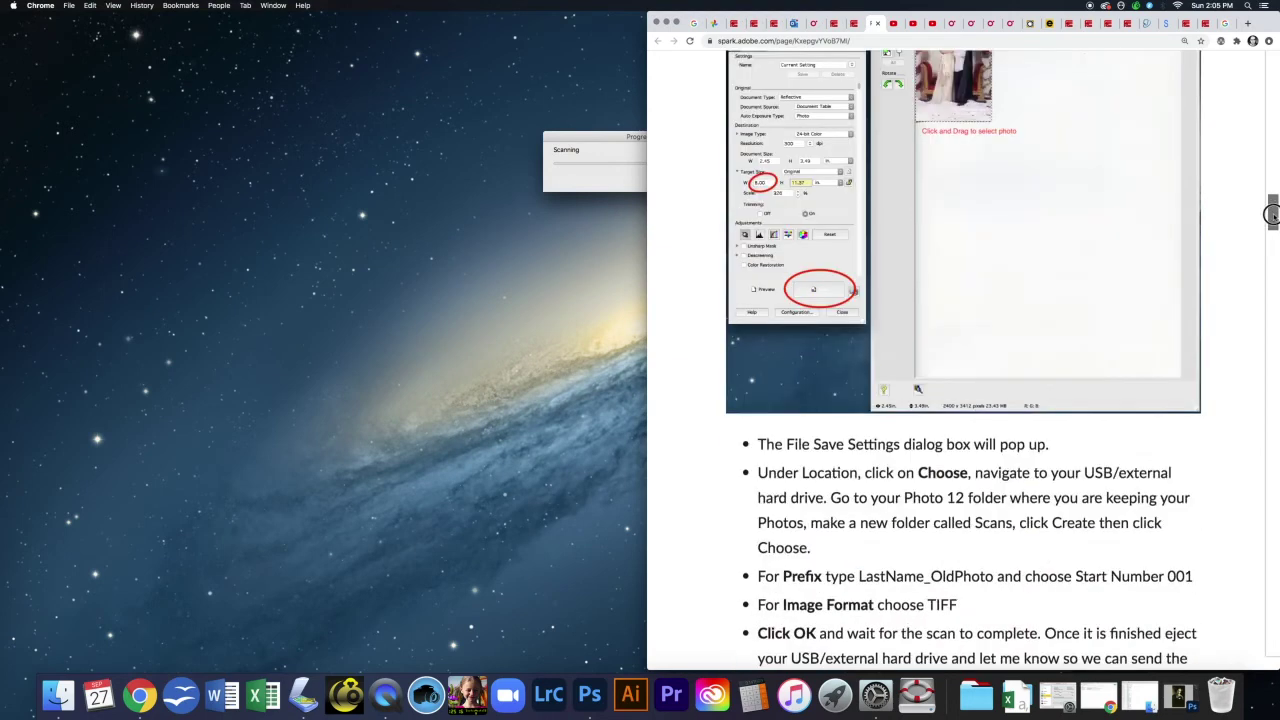
pyautogui.moveTo(1272, 213); pyautogui.dragTo(1273, 243)
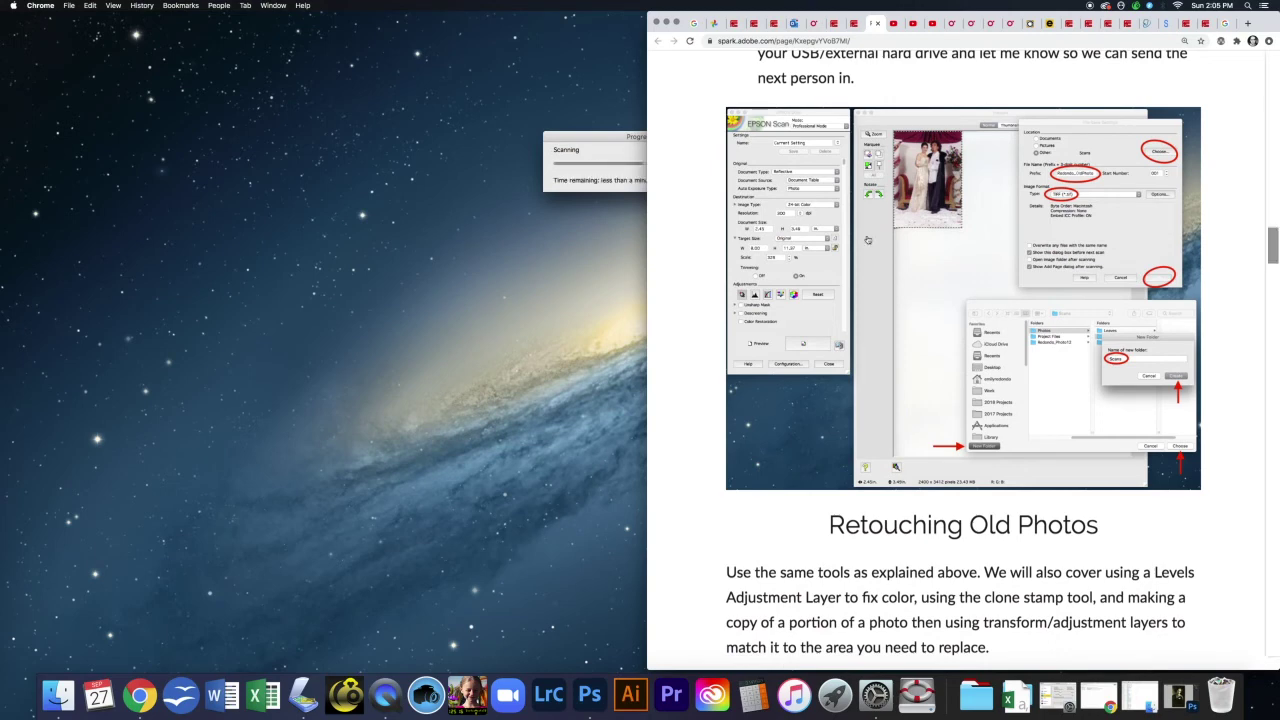
pyautogui.moveTo(620, 137); pyautogui.dragTo(396, 132)
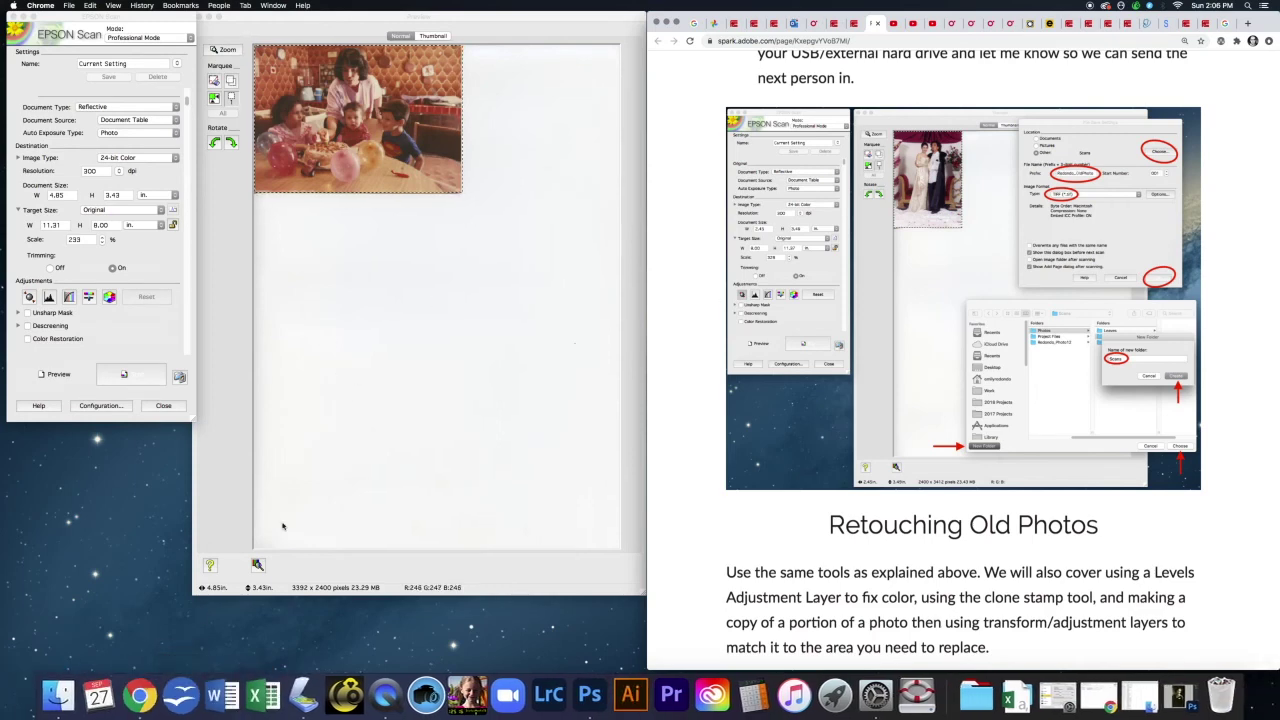
# Open Finder's Desktop folder and preview the scanned birthday TIFF at 3391 × 2399 pixels
pyautogui.click(58, 701)
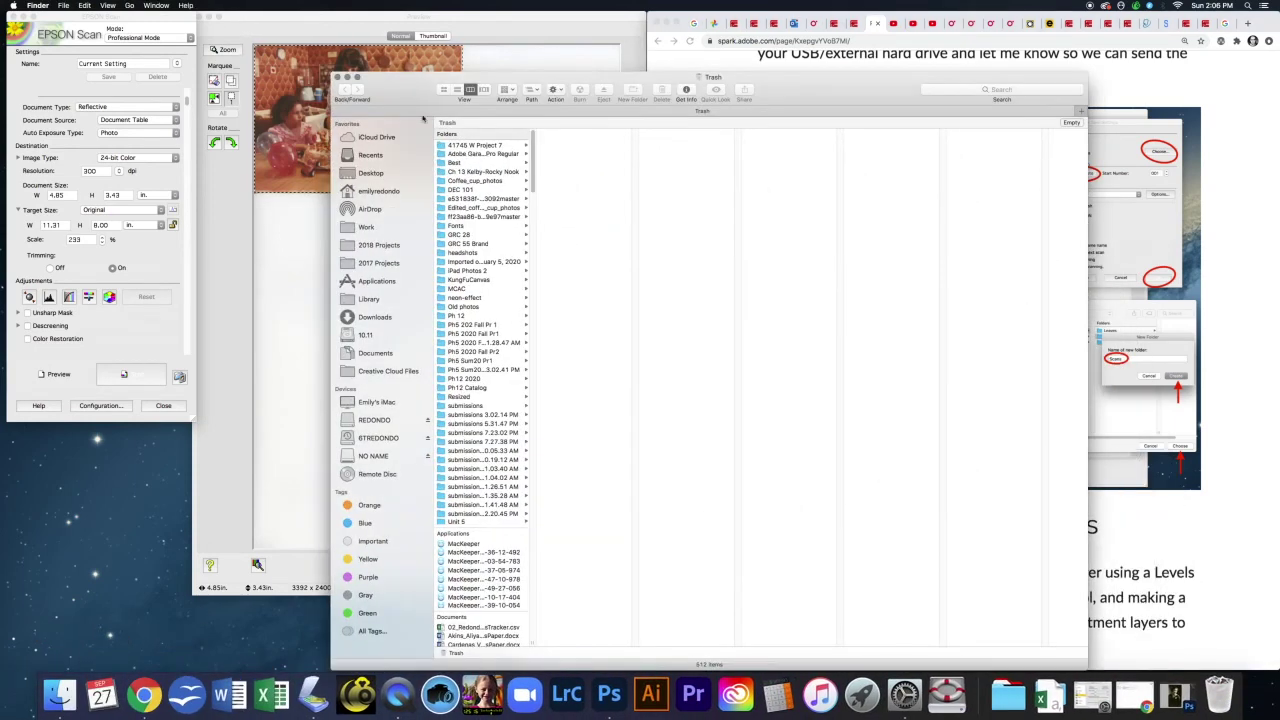
pyautogui.click(370, 173)
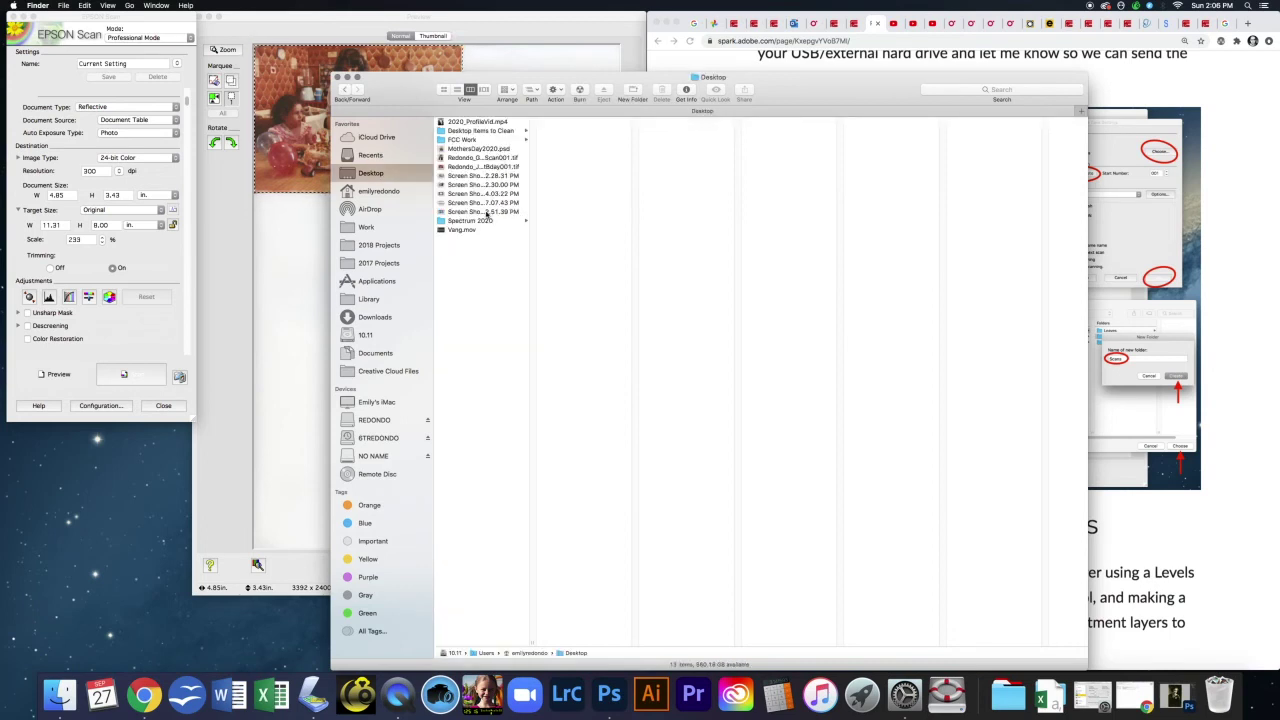
pyautogui.click(490, 165)
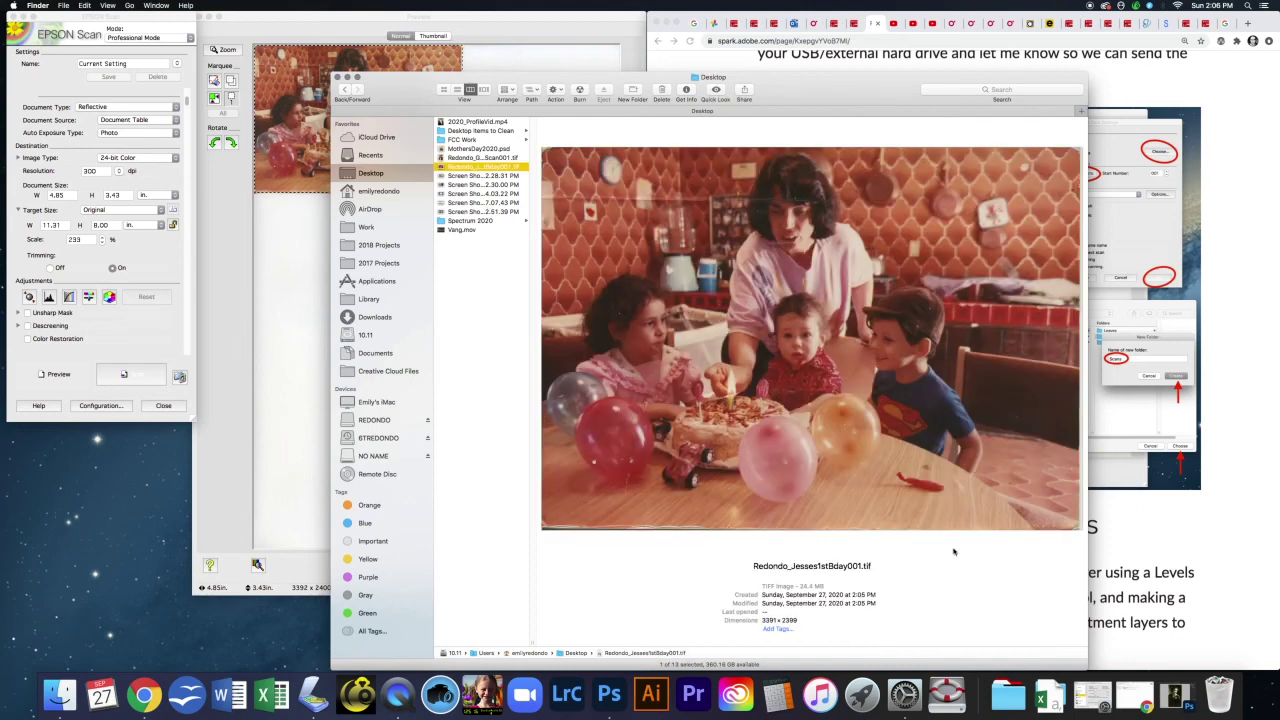